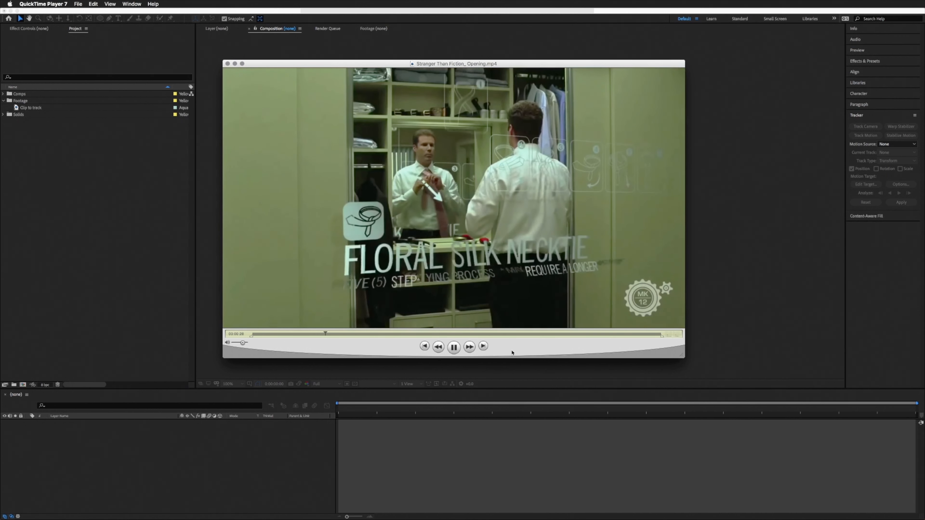
- Pause the reference film clip and move its player window out of the way of the After Effects project
{"action": "key", "text": "space"}
{"action": "left_click_drag", "start_coordinate": [518, 351], "coordinate": [924, 364]}
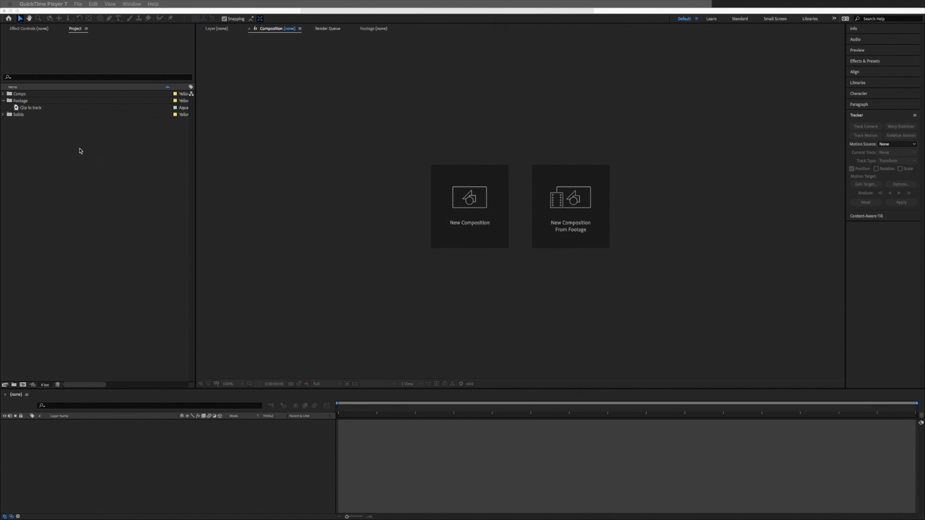
- Create a new composition from the Clip to track footage
{"action": "left_click", "coordinate": [23, 129]}
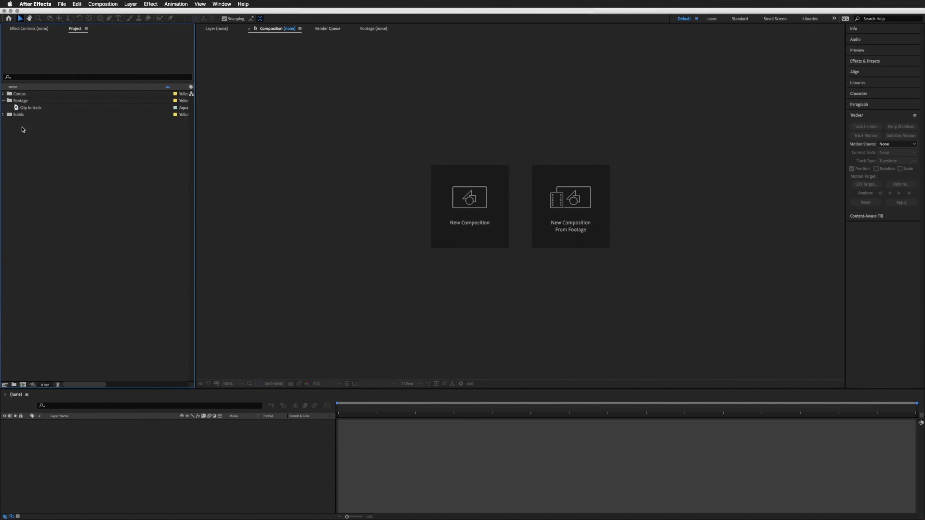
{"action": "left_click", "coordinate": [37, 108]}
{"action": "left_click_drag", "start_coordinate": [38, 108], "coordinate": [24, 385]}
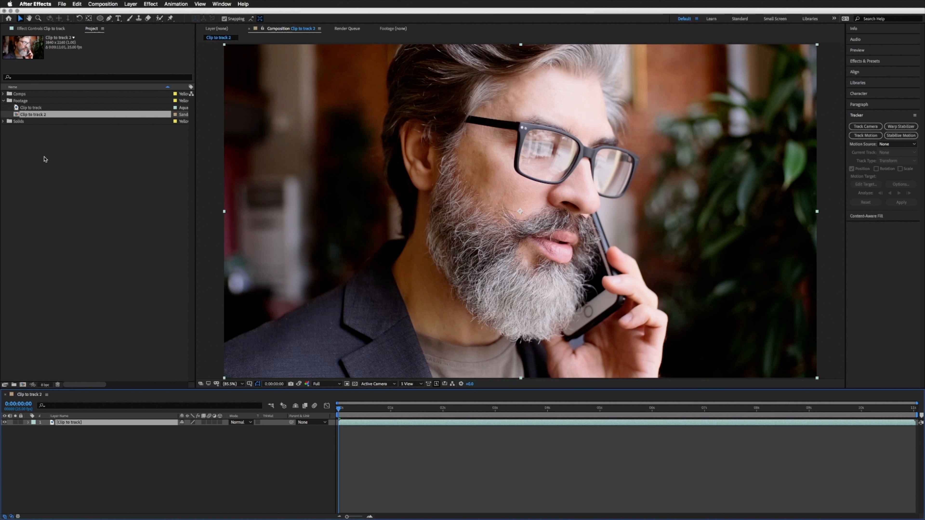
- Rename the new composition as Track Comp and file it in the Comps folder
{"action": "left_click_drag", "start_coordinate": [34, 115], "coordinate": [41, 165]}
{"action": "key", "text": "Return"}
{"action": "type", "text": "Track Comp"}
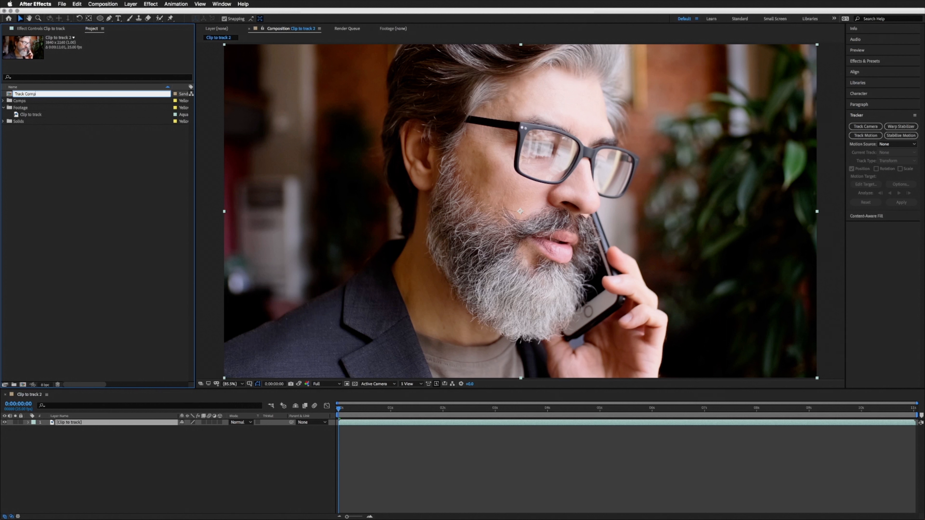
{"action": "key", "text": "Return"}
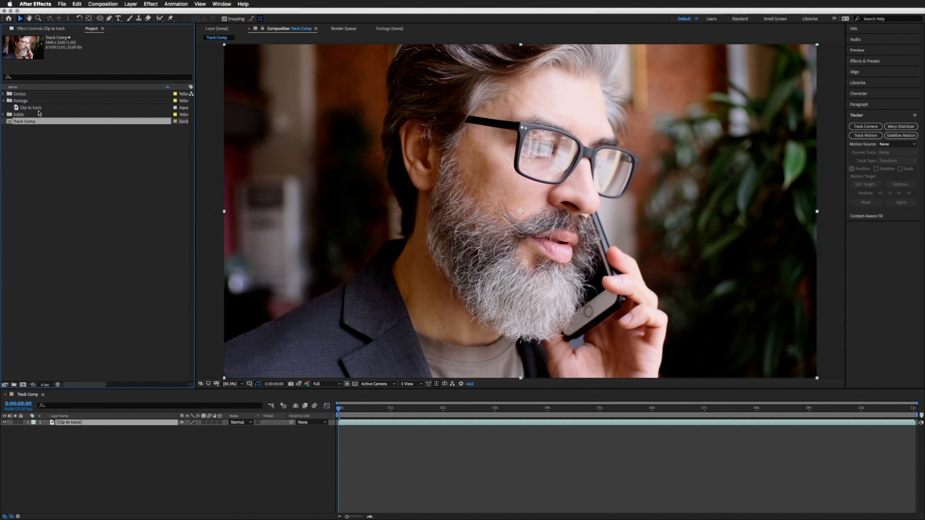
{"action": "left_click_drag", "start_coordinate": [26, 122], "coordinate": [18, 94]}
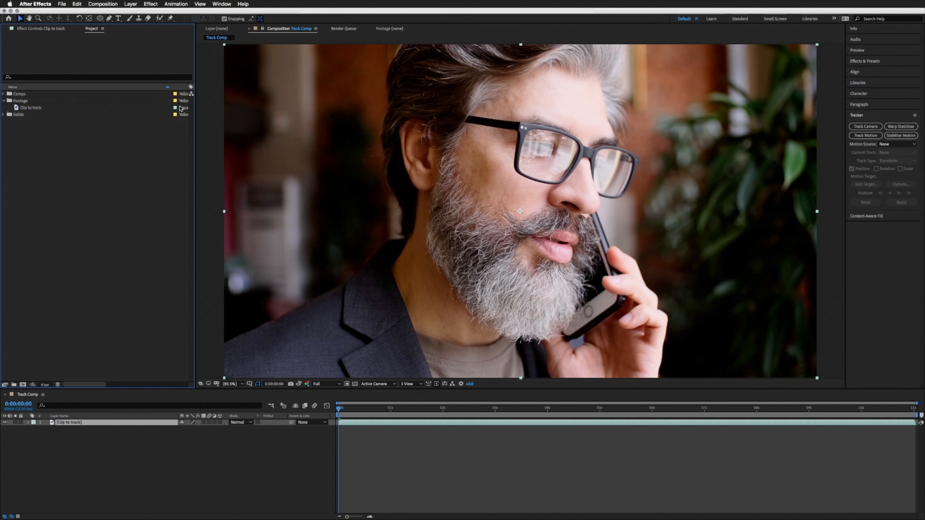
- Show the Tracker controls and start Track Motion on the Clip to track layer
{"action": "left_click", "coordinate": [221, 4]}
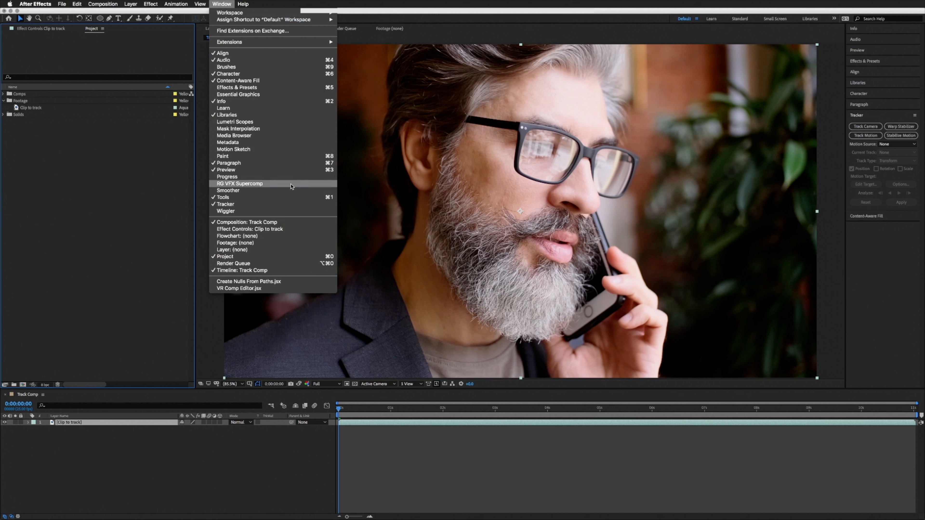
{"action": "left_click", "coordinate": [866, 116]}
{"action": "left_click", "coordinate": [865, 115]}
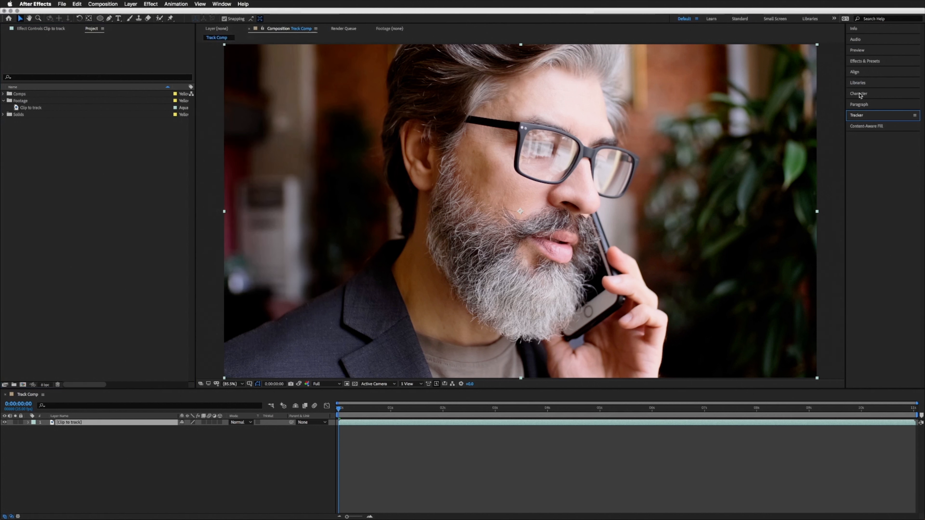
{"action": "left_click", "coordinate": [860, 116]}
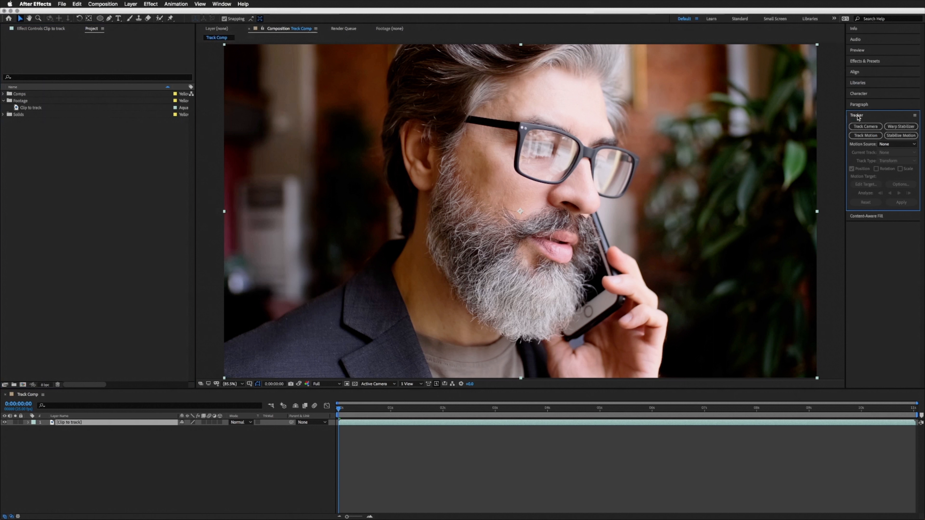
{"action": "left_click", "coordinate": [867, 138]}
{"action": "left_click", "coordinate": [875, 139]}
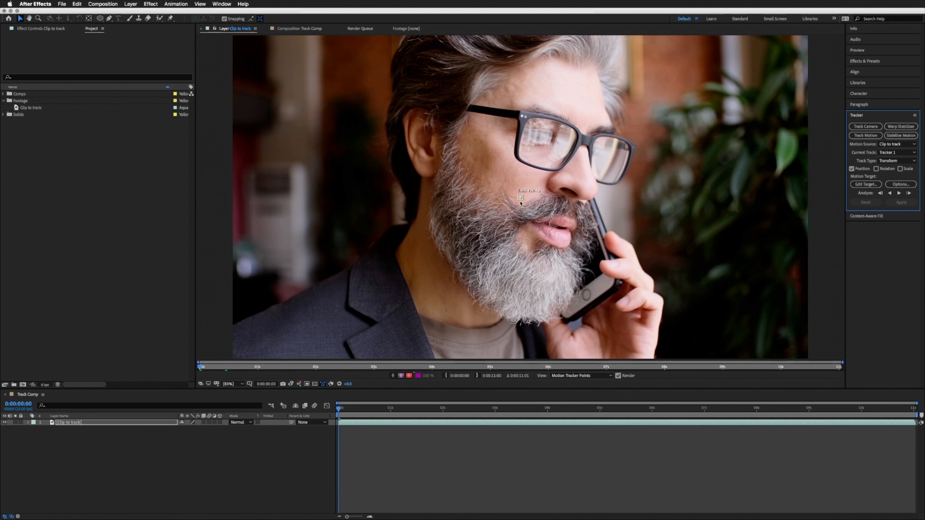
- Enlarge the feature and search regions of Track Point 1 on the man's cheek
{"action": "scroll", "coordinate": [521, 203], "scroll_direction": "up", "scroll_amount": 6}
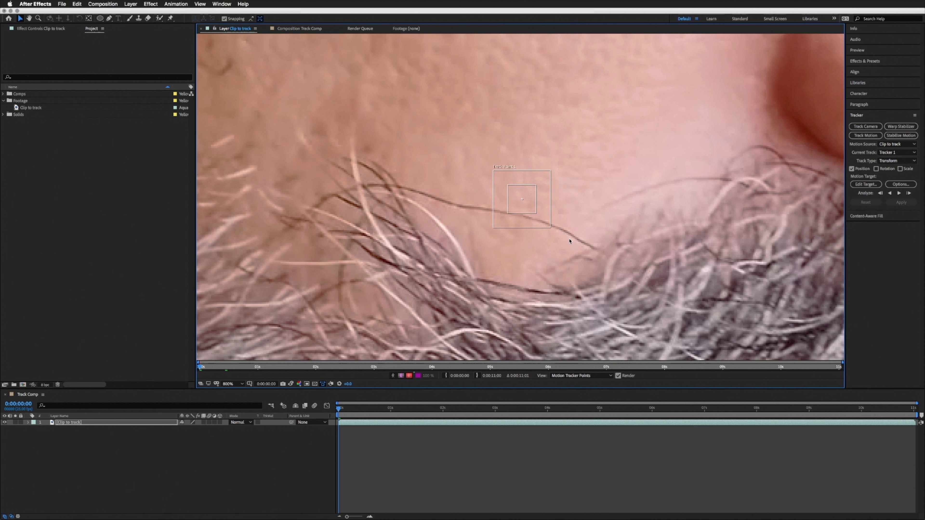
{"action": "key", "text": "slash"}
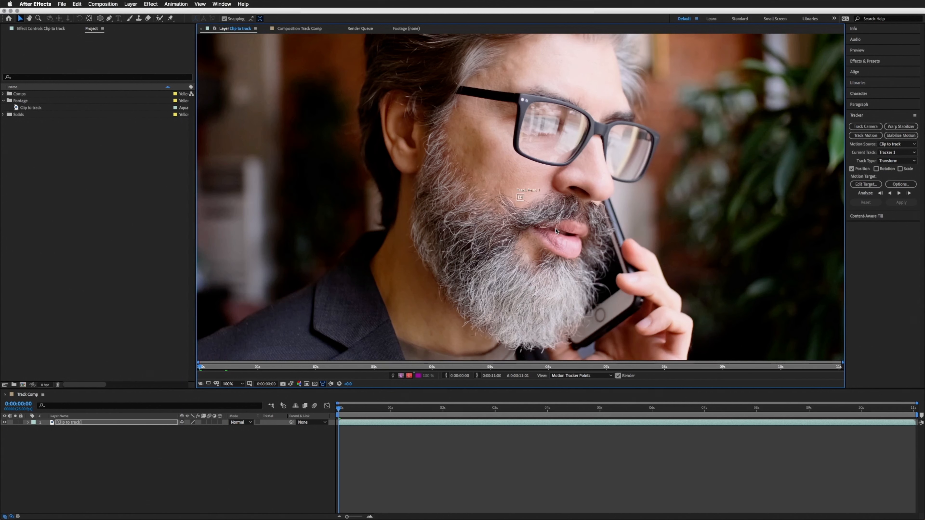
{"action": "key", "text": "comma"}
{"action": "key", "text": "period"}
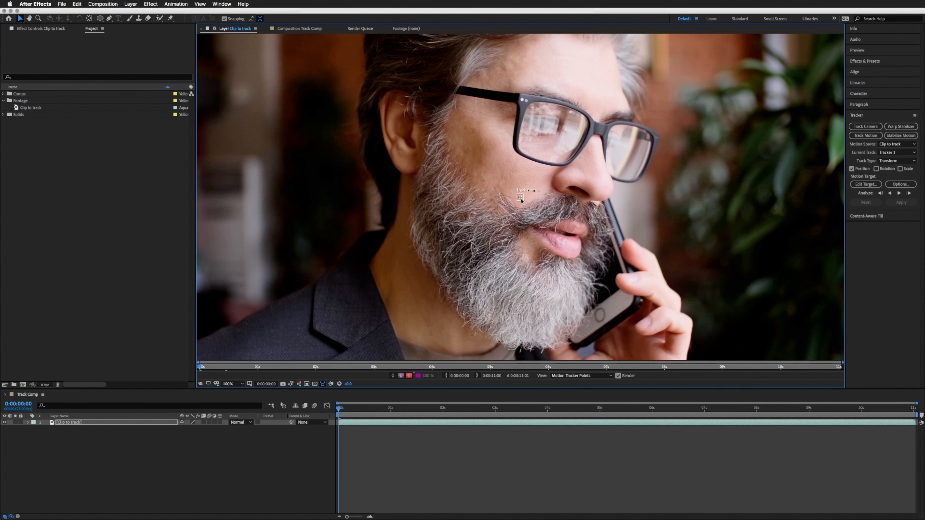
{"action": "scroll", "coordinate": [525, 204], "scroll_direction": "up", "scroll_amount": 2}
{"action": "key", "text": "space"}
{"action": "left_click_drag", "start_coordinate": [541, 185], "coordinate": [477, 214]}
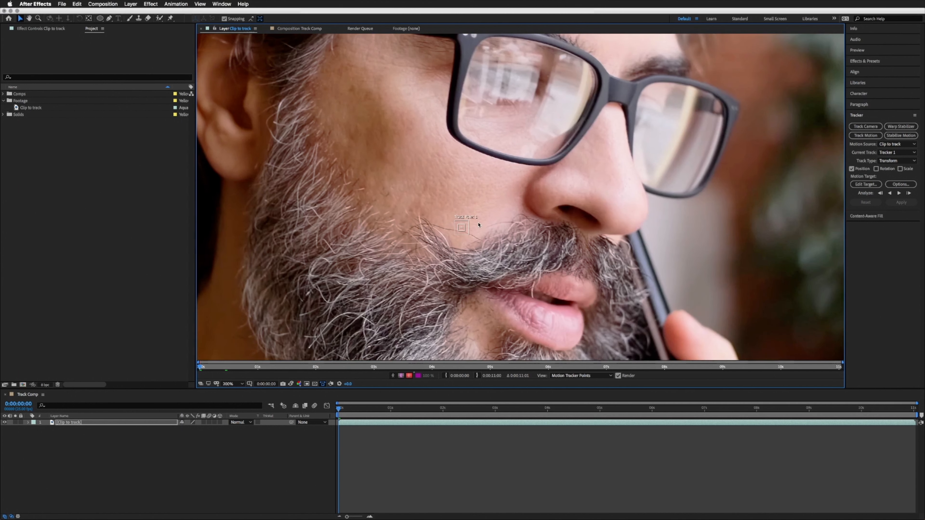
{"action": "scroll", "coordinate": [481, 204], "scroll_direction": "up", "scroll_amount": 2}
{"action": "left_click_drag", "start_coordinate": [417, 272], "coordinate": [498, 337]}
{"action": "left_click_drag", "start_coordinate": [409, 267], "coordinate": [461, 313]}
{"action": "key", "text": "comma"}
{"action": "key", "text": "comma"}
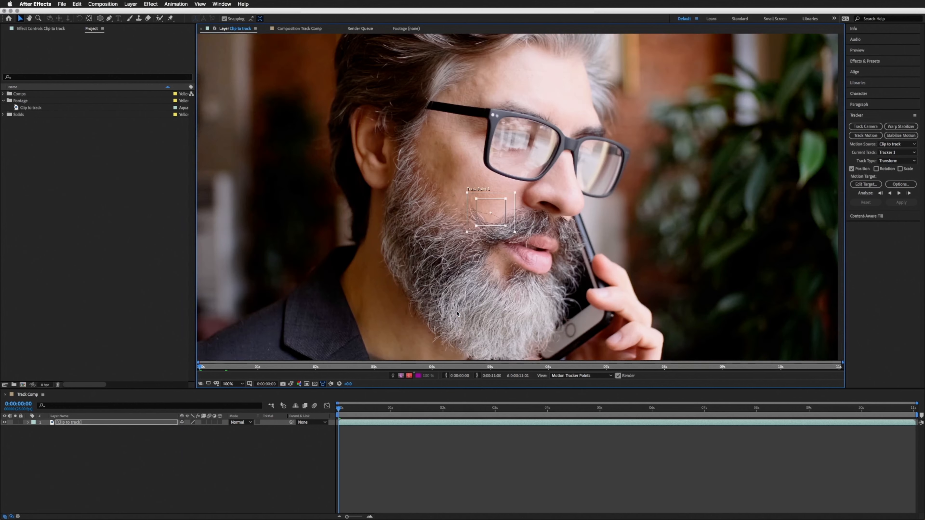
- Place the track point over the nearer eyeglass lens and fit its feature and search regions, comparing the first two frames
{"action": "left_click_drag", "start_coordinate": [501, 219], "coordinate": [586, 204]}
{"action": "left_click_drag", "start_coordinate": [528, 155], "coordinate": [556, 175]}
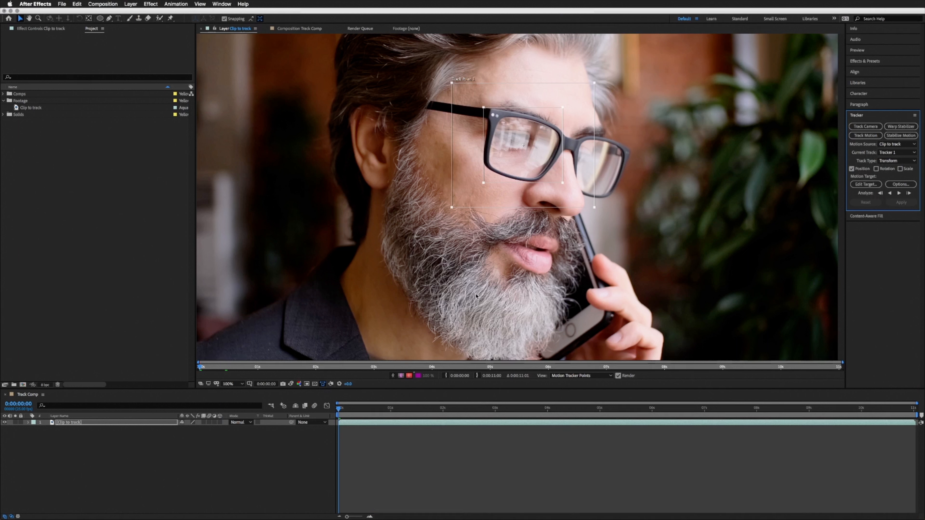
{"action": "key", "text": "Page_Down"}
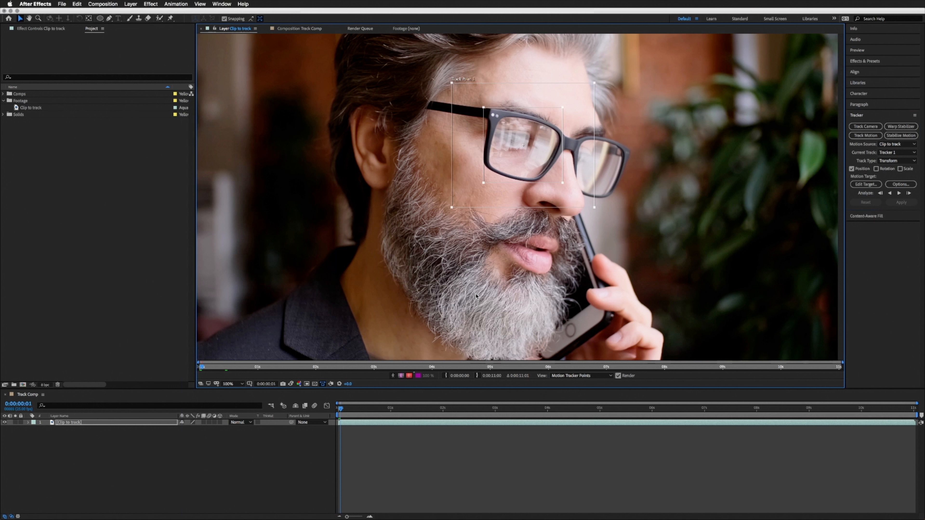
{"action": "key", "text": "Page_Up"}
{"action": "key", "text": "Page_Down"}
{"action": "key", "text": "Page_Up"}
{"action": "left_click_drag", "start_coordinate": [594, 207], "coordinate": [573, 198]}
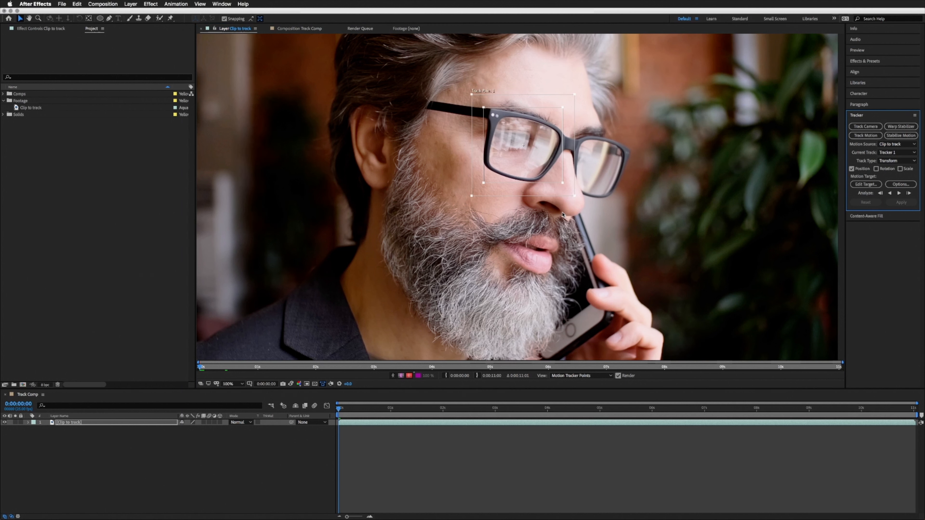
- Enlarge the search region slightly to suit the glasses' position at 0:00:00:20 and return to the first frame
{"action": "key", "text": "shift+Page_Down"}
{"action": "key", "text": "shift+Page_Down"}
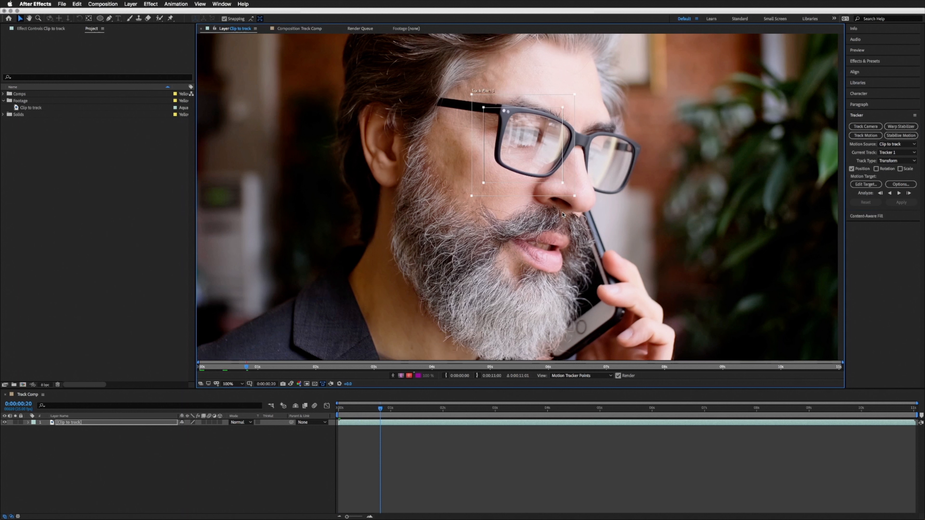
{"action": "left_click_drag", "start_coordinate": [574, 196], "coordinate": [579, 199]}
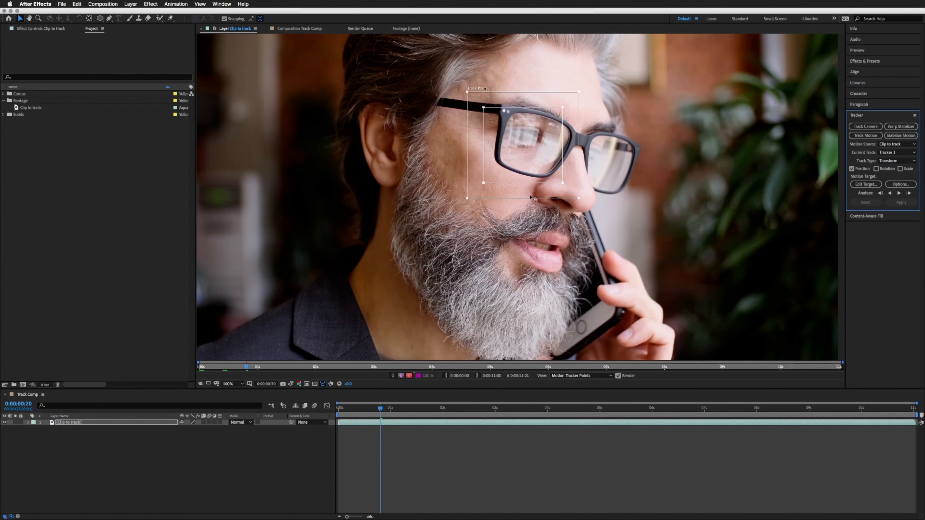
{"action": "key", "text": "Home"}
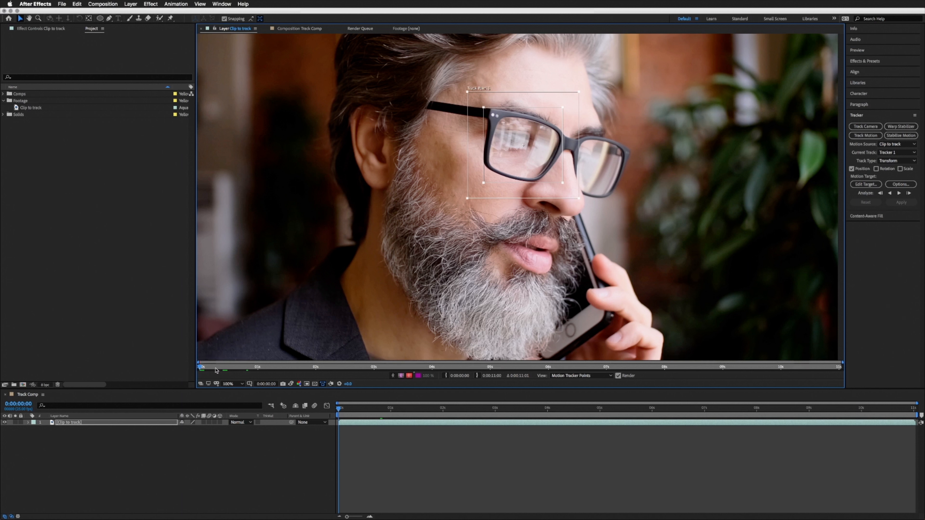
- Scrub through the clip to examine how the glasses move relative to the track point, ending at the first frame
{"action": "left_click_drag", "start_coordinate": [205, 368], "coordinate": [345, 367]}
{"action": "left_click", "coordinate": [481, 368]}
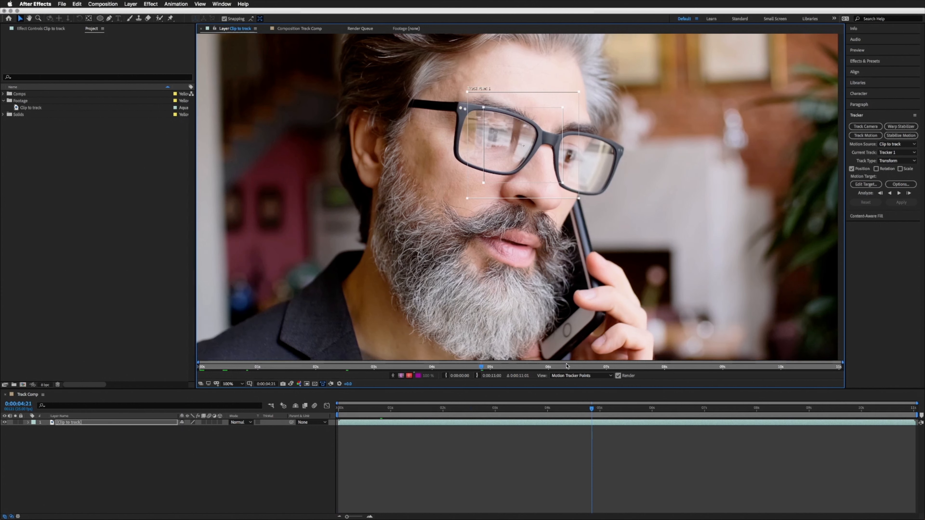
{"action": "left_click", "coordinate": [568, 367]}
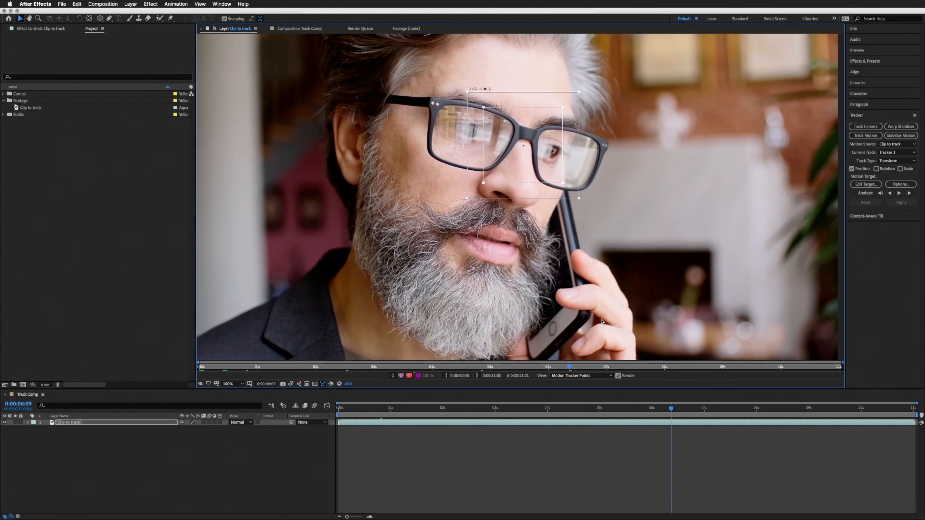
{"action": "left_click_drag", "start_coordinate": [570, 368], "coordinate": [343, 366]}
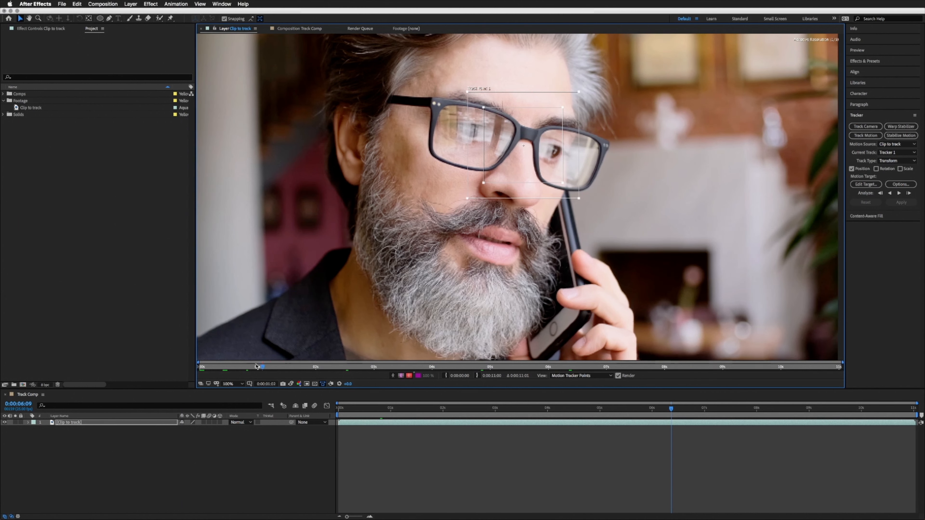
{"action": "key", "text": "Home"}
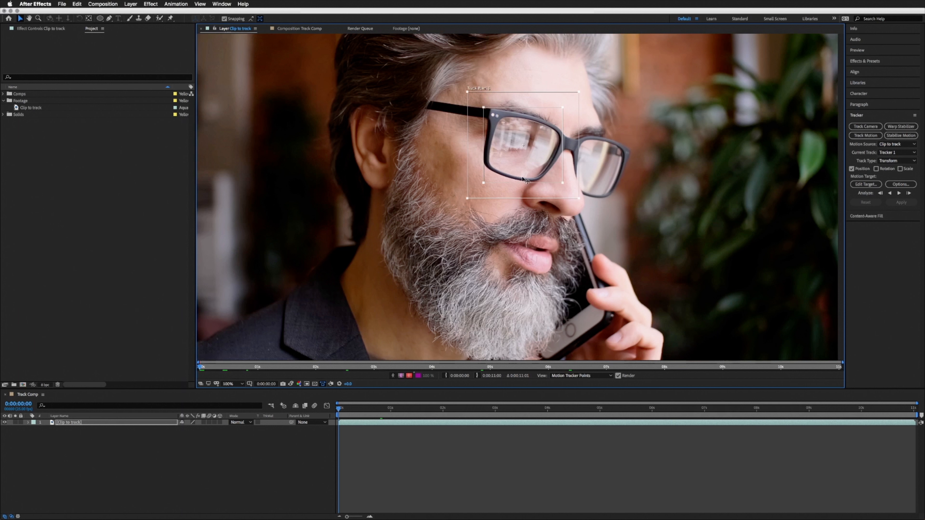
- Shrink the feature region to fit tightly around the outer white rivet at the corner of the glasses frame
{"action": "left_click_drag", "start_coordinate": [562, 183], "coordinate": [499, 126]}
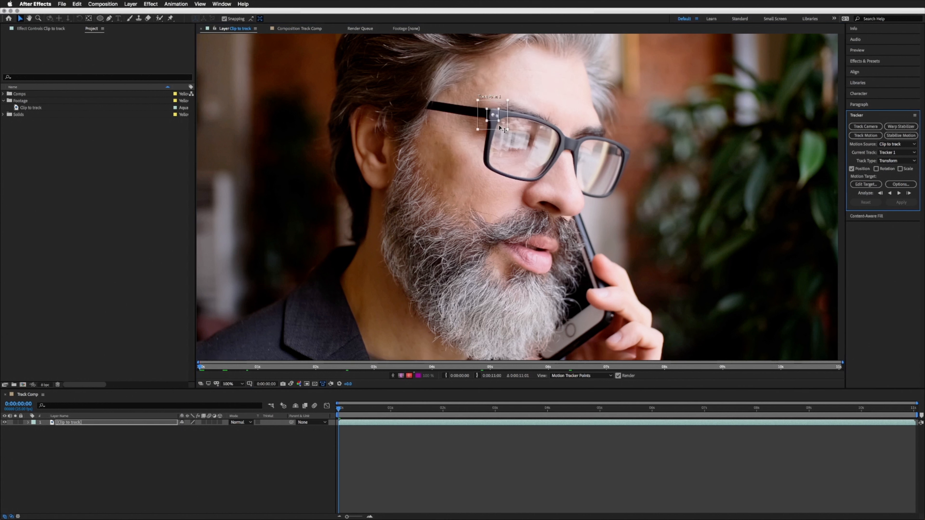
{"action": "key", "text": "period"}
{"action": "key", "text": "period"}
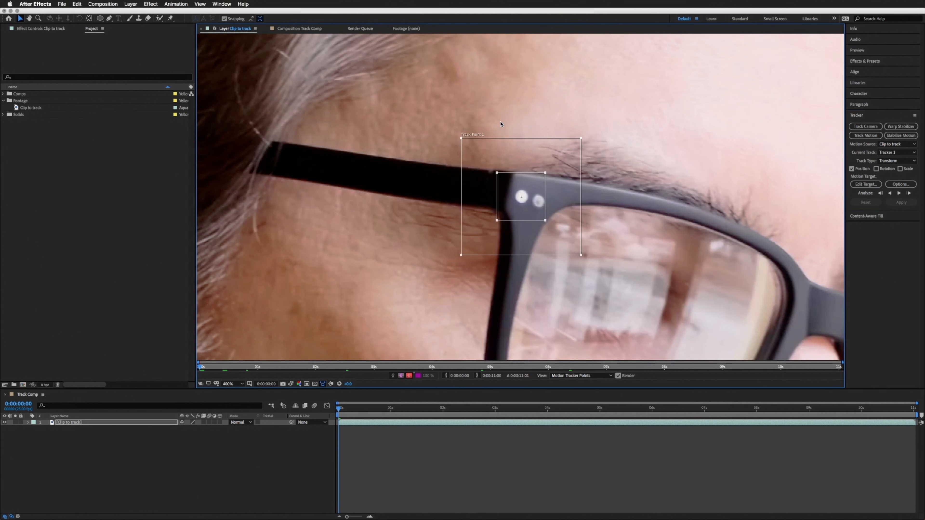
{"action": "left_click_drag", "start_coordinate": [546, 220], "coordinate": [527, 204]}
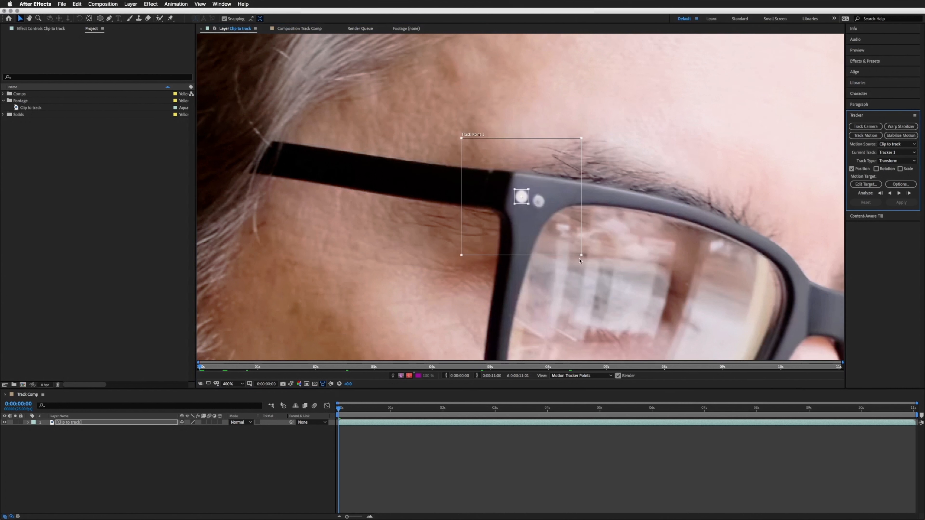
- Tighten the search region around the rivet with enough margin for its movement between the first two frames
{"action": "key", "text": "period"}
{"action": "left_click_drag", "start_coordinate": [641, 312], "coordinate": [543, 221]}
{"action": "key", "text": "Page_Down"}
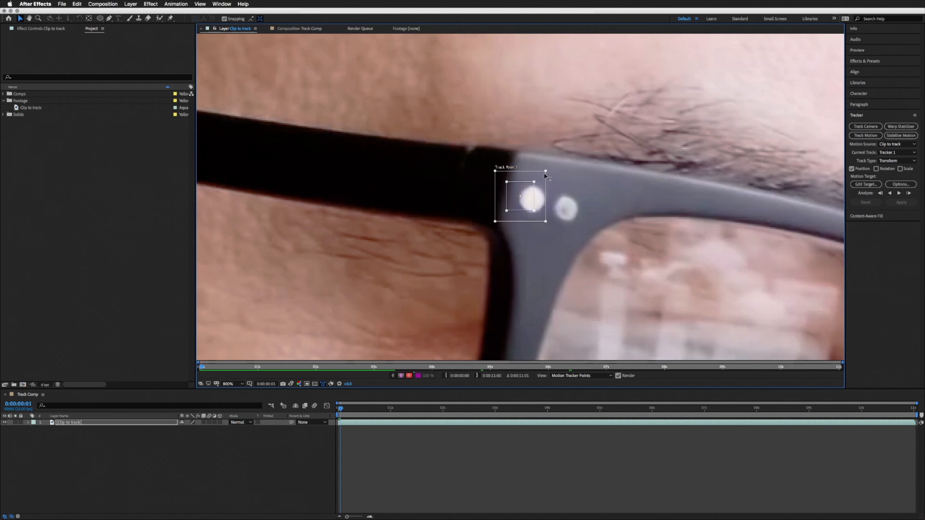
{"action": "left_click_drag", "start_coordinate": [545, 224], "coordinate": [554, 226]}
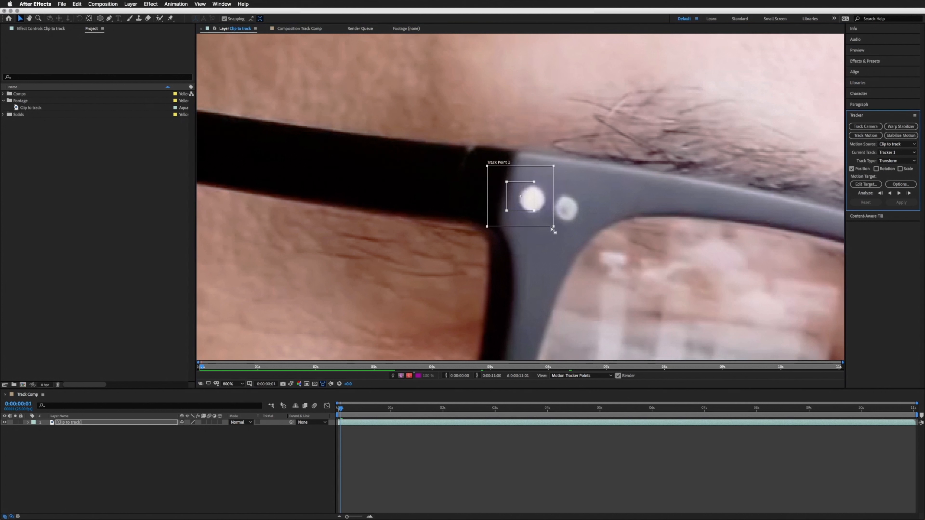
{"action": "left_click", "coordinate": [552, 228]}
{"action": "key", "text": "Page_Up"}
{"action": "key", "text": "Page_Down"}
{"action": "key", "text": "Page_Up"}
{"action": "left_click_drag", "start_coordinate": [553, 226], "coordinate": [552, 226]}
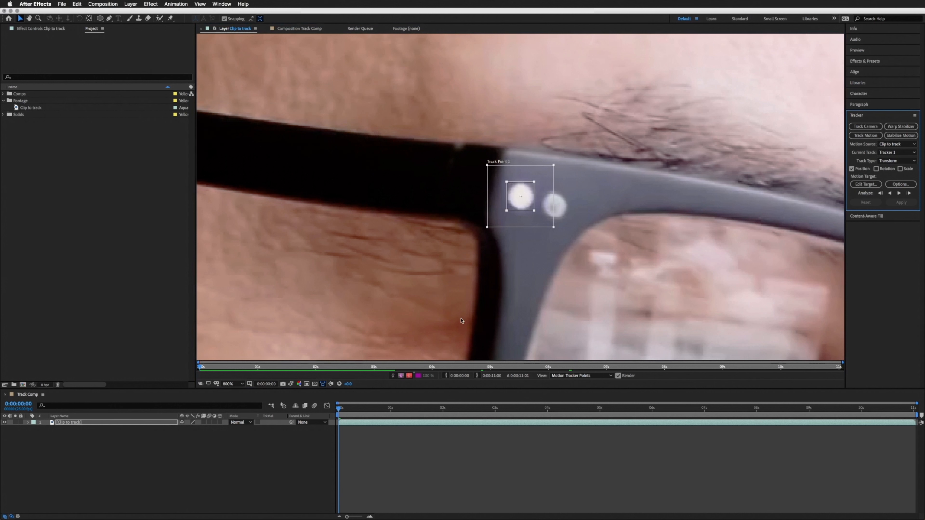
- Analyze the rivet's motion forward from the first frame, stop at 0:00:05:00, and reset the track
{"action": "left_click_drag", "start_coordinate": [250, 368], "coordinate": [172, 368]}
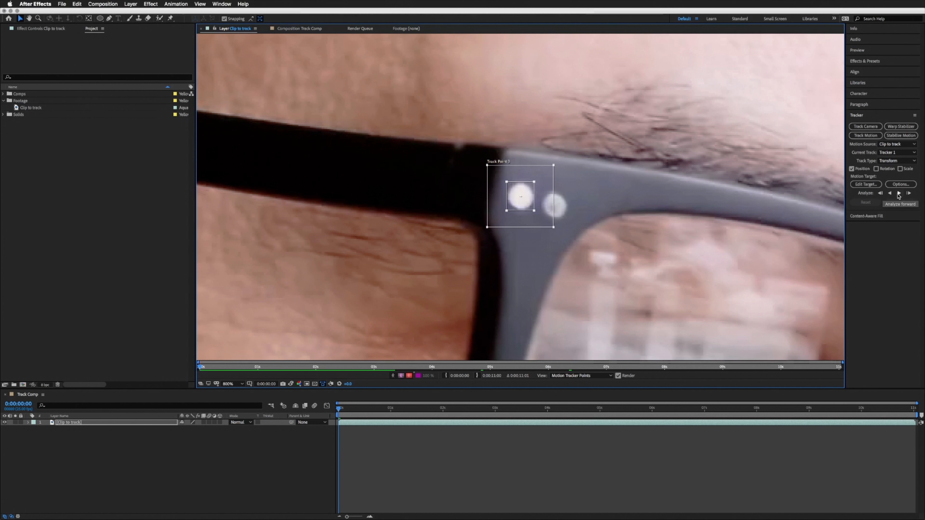
{"action": "key", "text": "comma"}
{"action": "key", "text": "comma"}
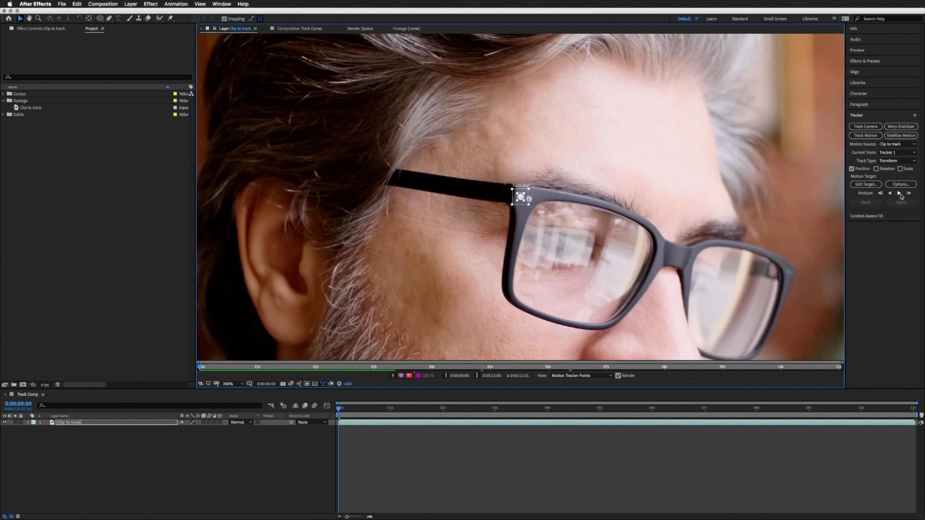
{"action": "left_click", "coordinate": [900, 195]}
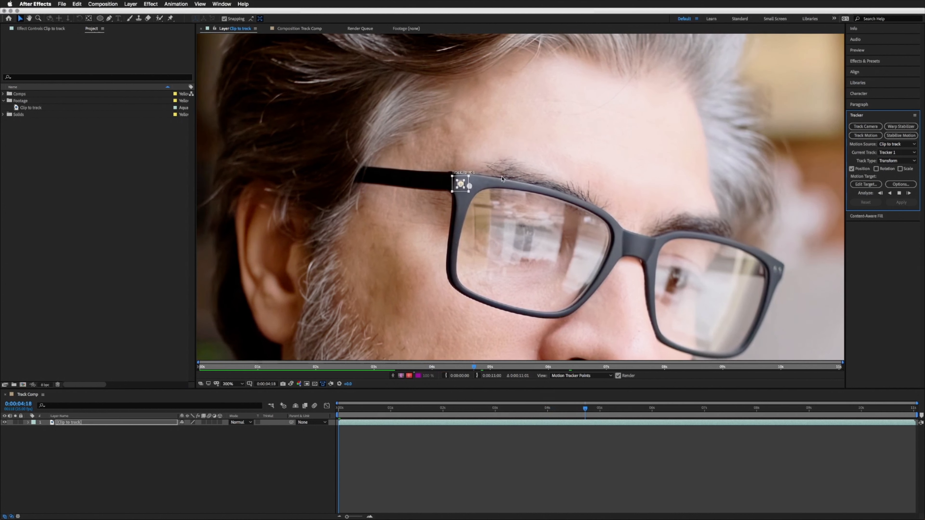
{"action": "left_click", "coordinate": [900, 194]}
{"action": "left_click", "coordinate": [865, 202]}
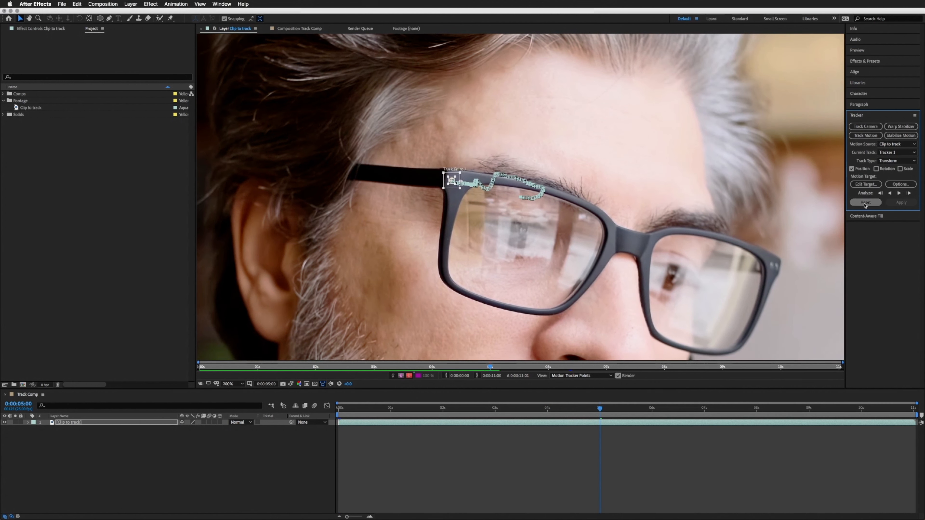
- Analyze the rivet's motion forward again from the first frame, stop at 0:00:05:05, and scrub back to 0:00:02:00 to review the track
{"action": "left_click_drag", "start_coordinate": [235, 366], "coordinate": [150, 373]}
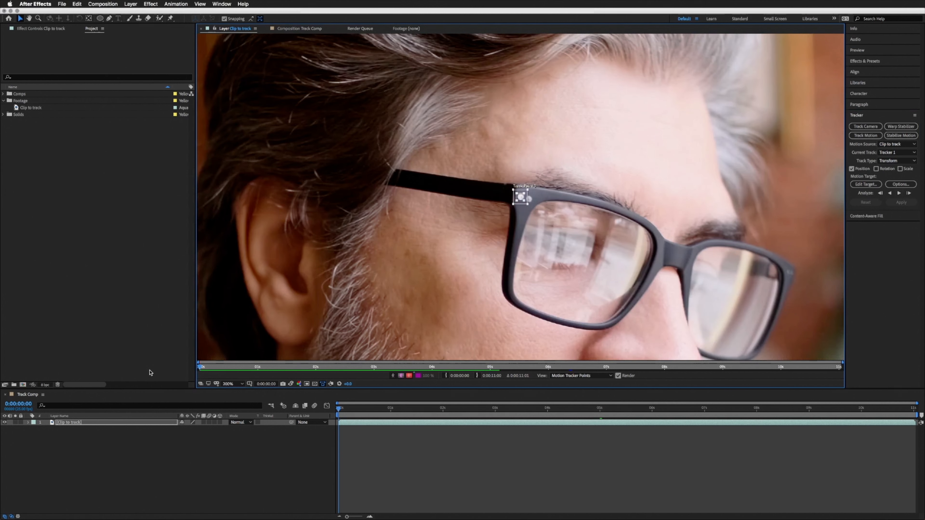
{"action": "key", "text": "period"}
{"action": "key", "text": "period"}
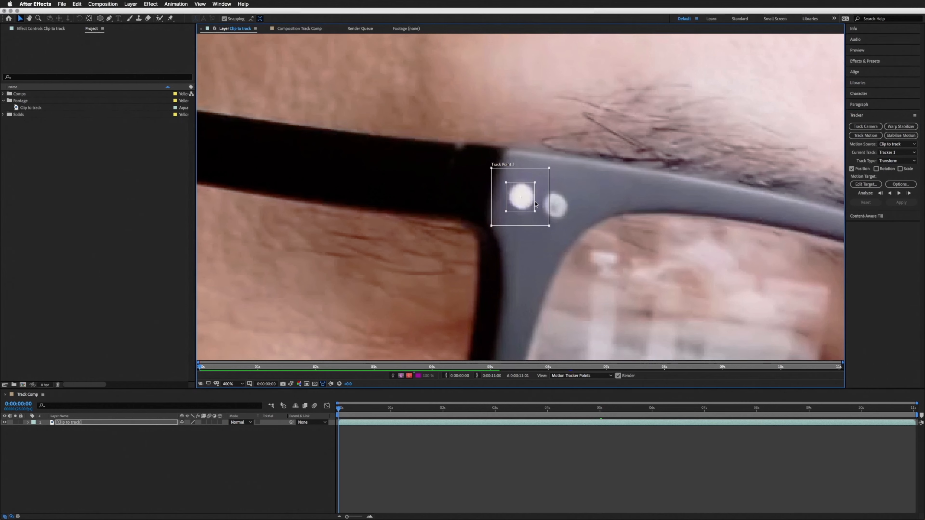
{"action": "key", "text": "comma"}
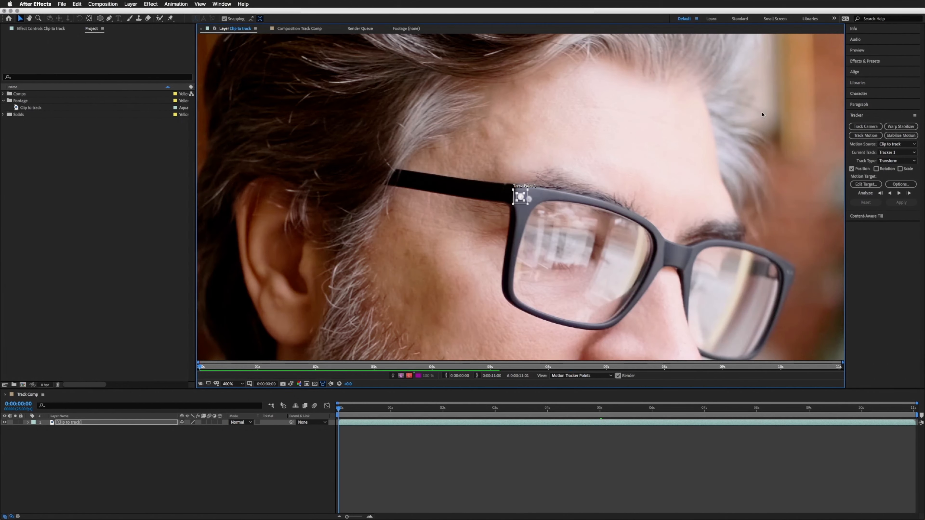
{"action": "key", "text": "comma"}
{"action": "left_click", "coordinate": [899, 194]}
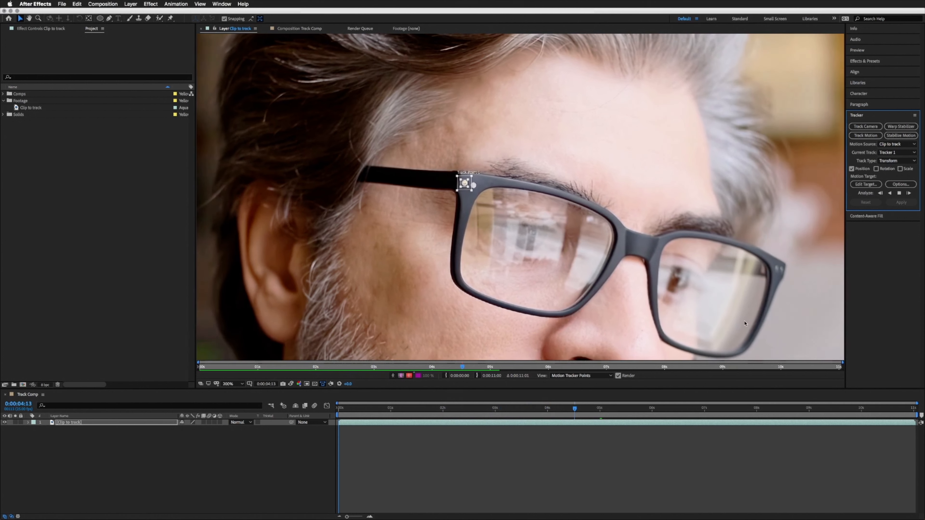
{"action": "left_click", "coordinate": [900, 194]}
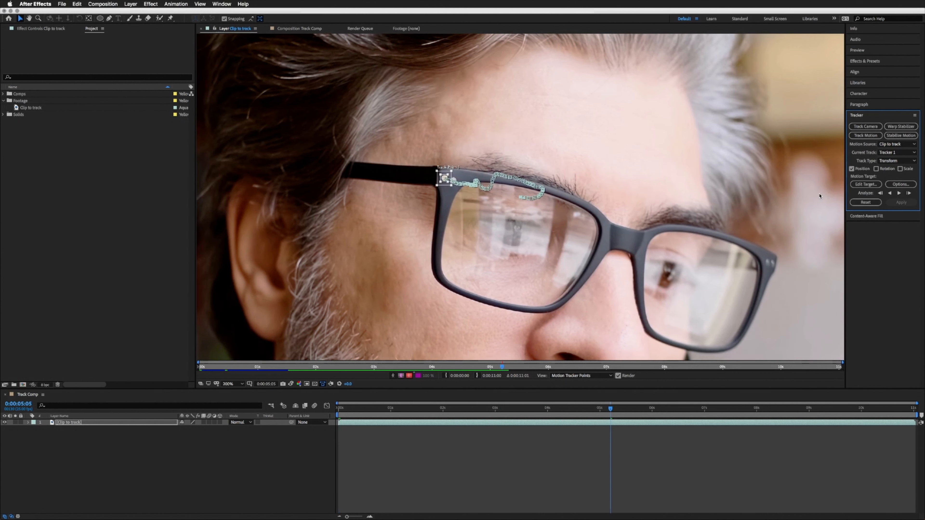
{"action": "left_click_drag", "start_coordinate": [492, 365], "coordinate": [316, 368]}
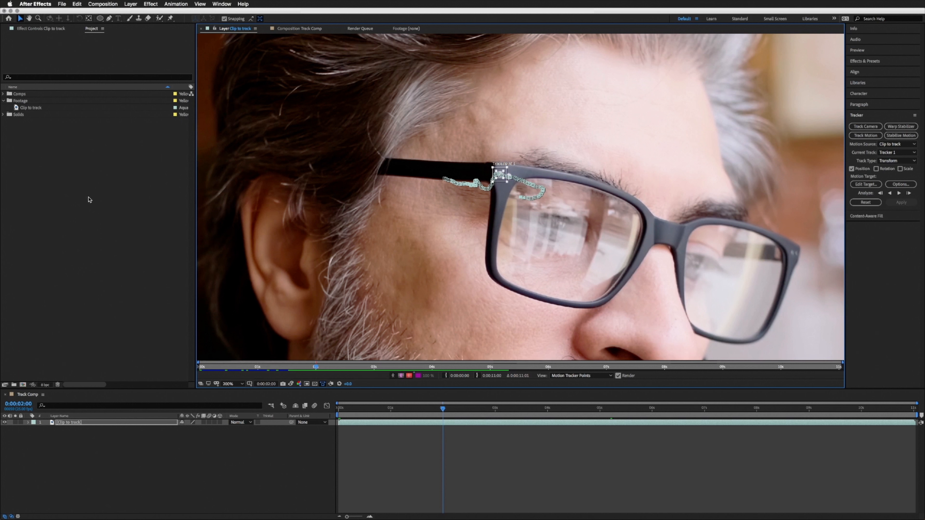
- Create a new null object layer and rename it Track Null
{"action": "left_click", "coordinate": [131, 4]}
{"action": "mouse_move", "coordinate": [127, 13]}
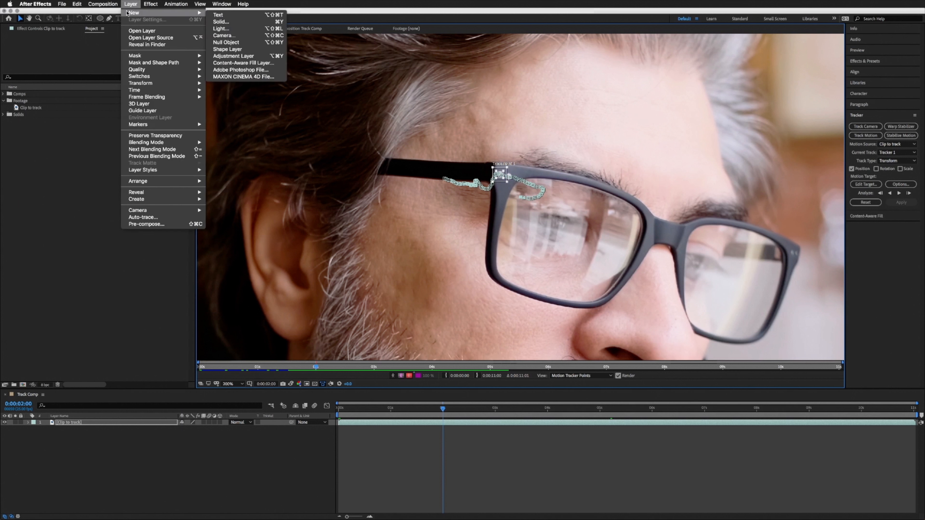
{"action": "left_click", "coordinate": [252, 44]}
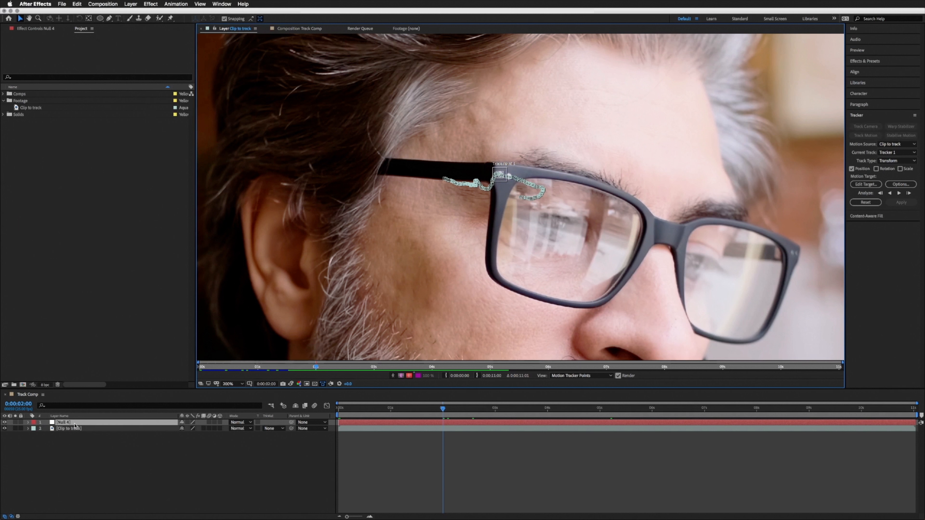
{"action": "key", "text": "Return"}
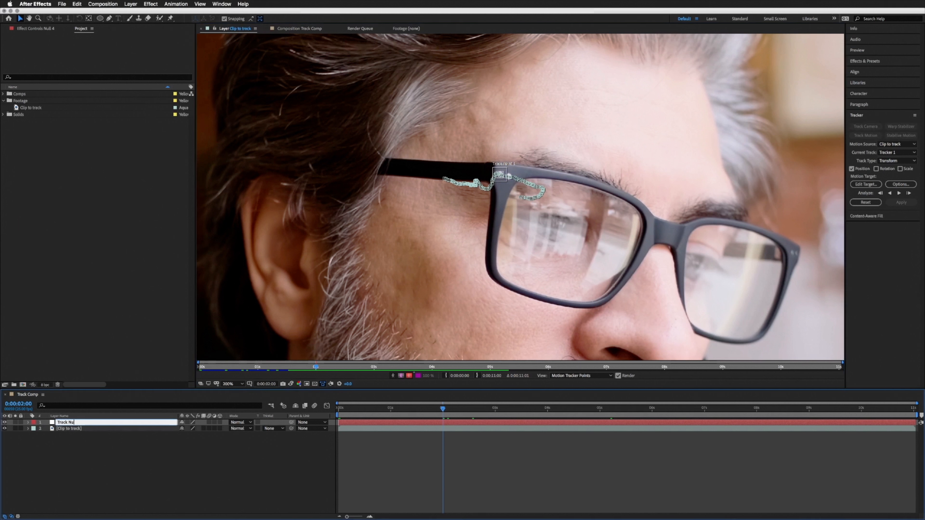
{"action": "key", "text": "Return"}
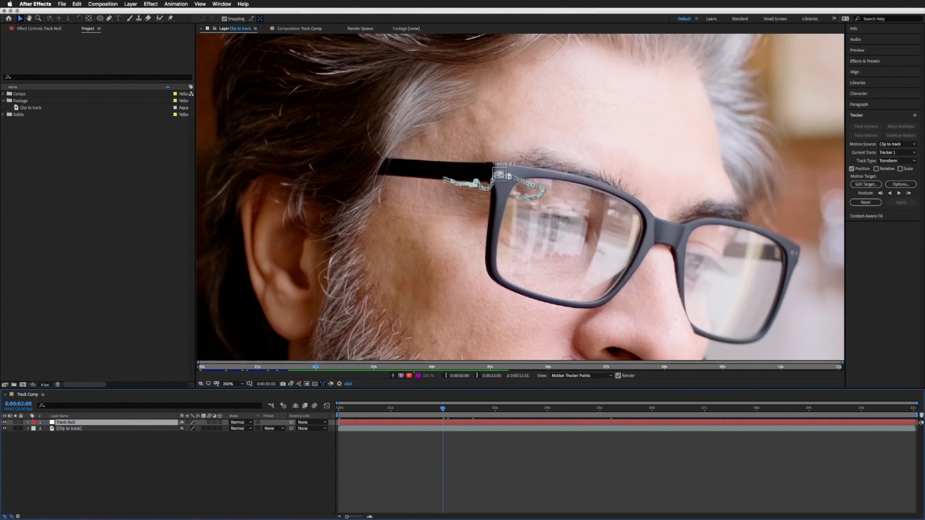
- Set the tracker's motion target to the Track Null layer
{"action": "left_click", "coordinate": [876, 185]}
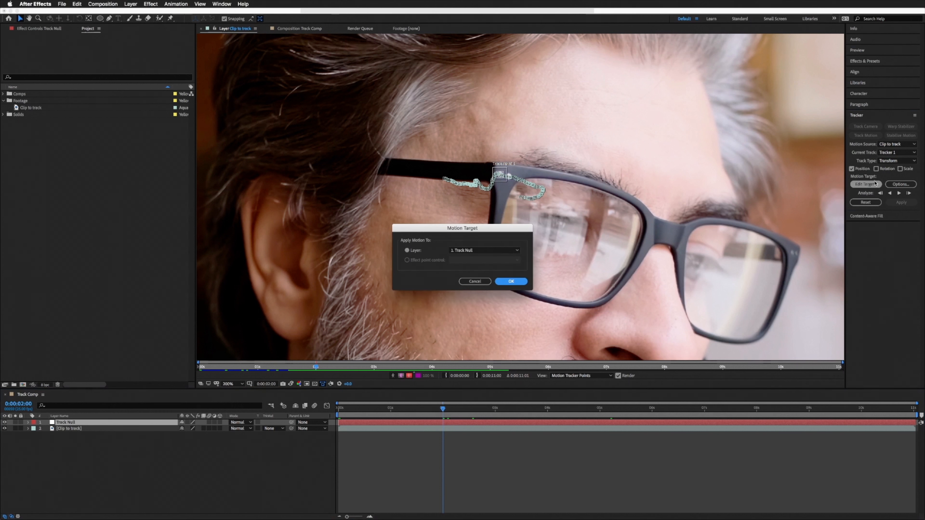
{"action": "left_click", "coordinate": [479, 252]}
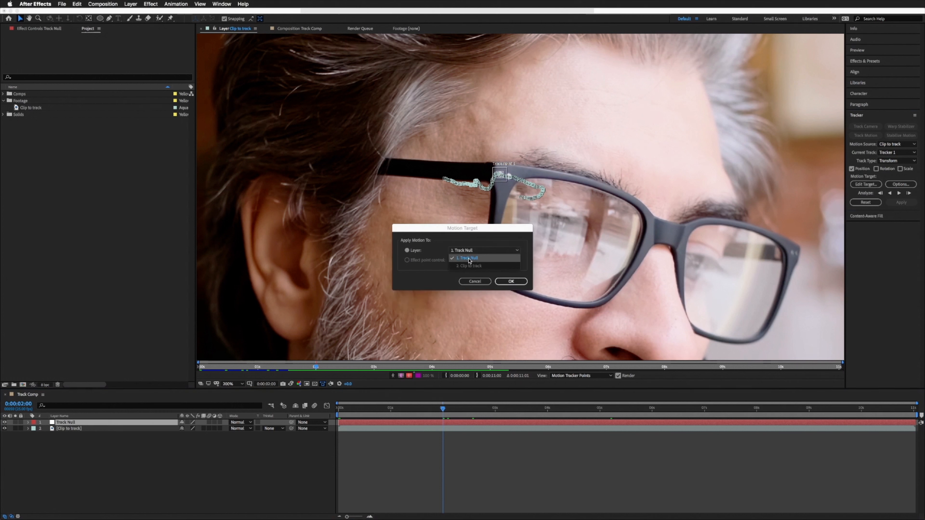
{"action": "left_click", "coordinate": [481, 259]}
{"action": "left_click", "coordinate": [511, 281]}
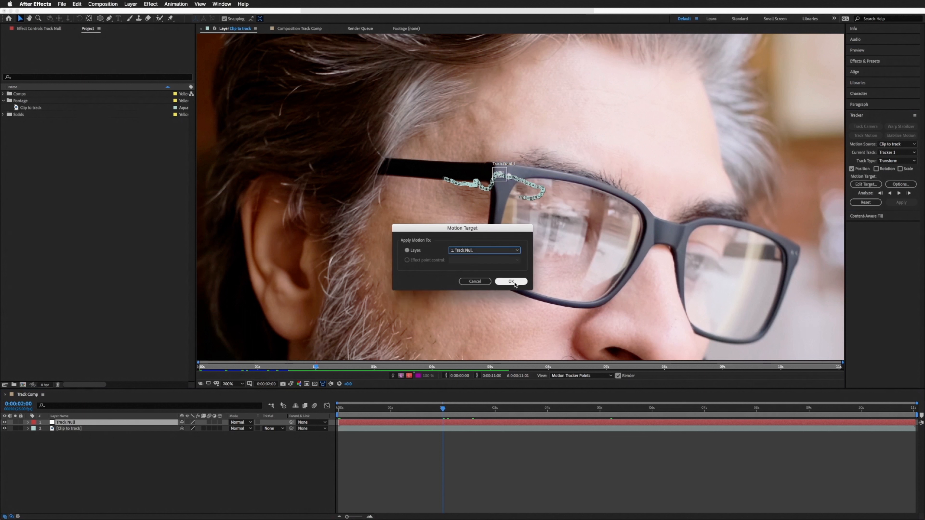
{"action": "left_click", "coordinate": [516, 284]}
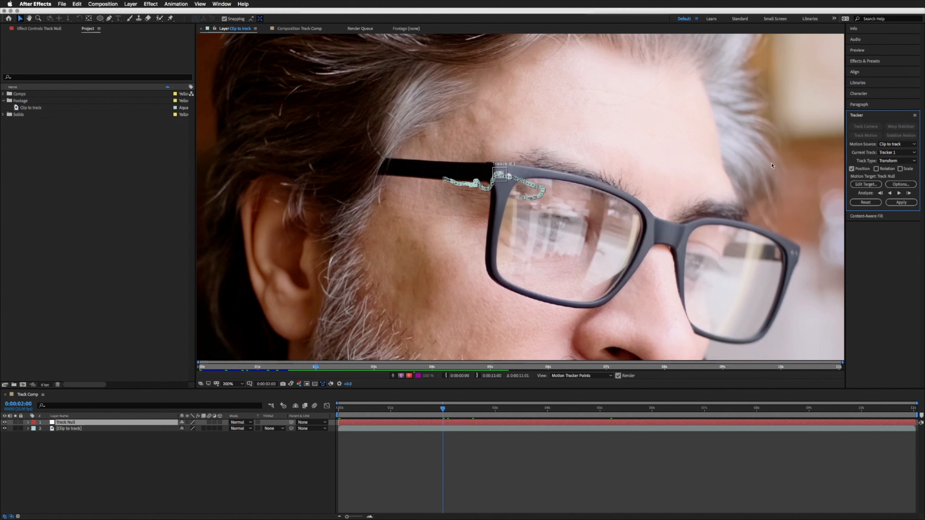
- Apply the tracked motion to Track Null in both the X and Y dimensions
{"action": "left_click", "coordinate": [908, 204]}
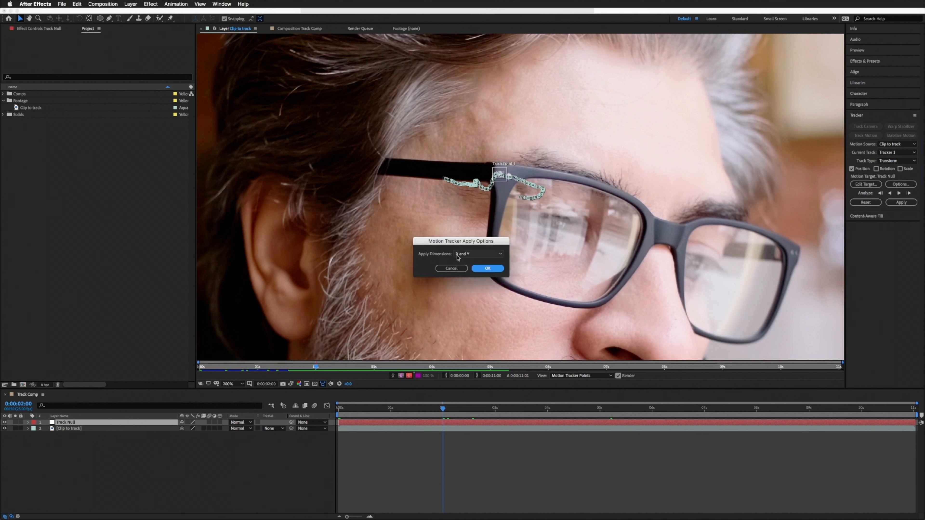
{"action": "left_click", "coordinate": [502, 255]}
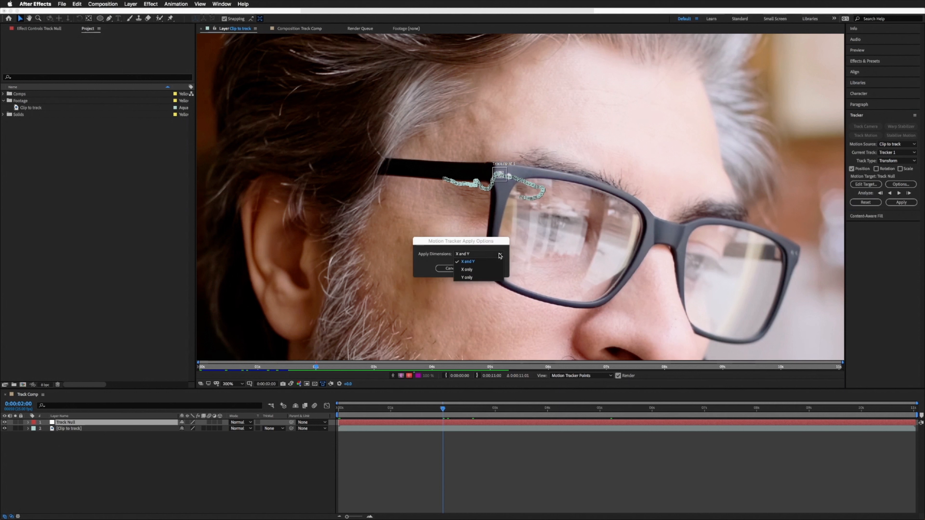
{"action": "left_click", "coordinate": [445, 252]}
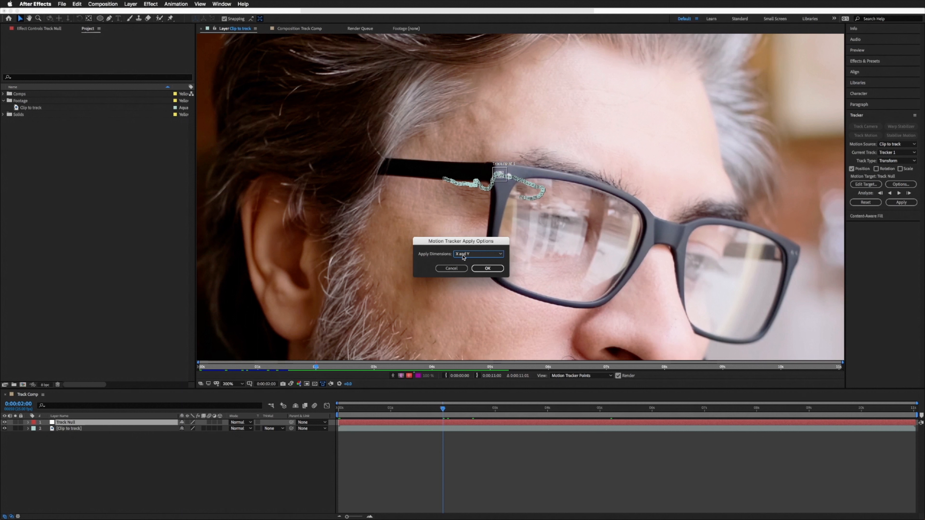
{"action": "left_click", "coordinate": [498, 268]}
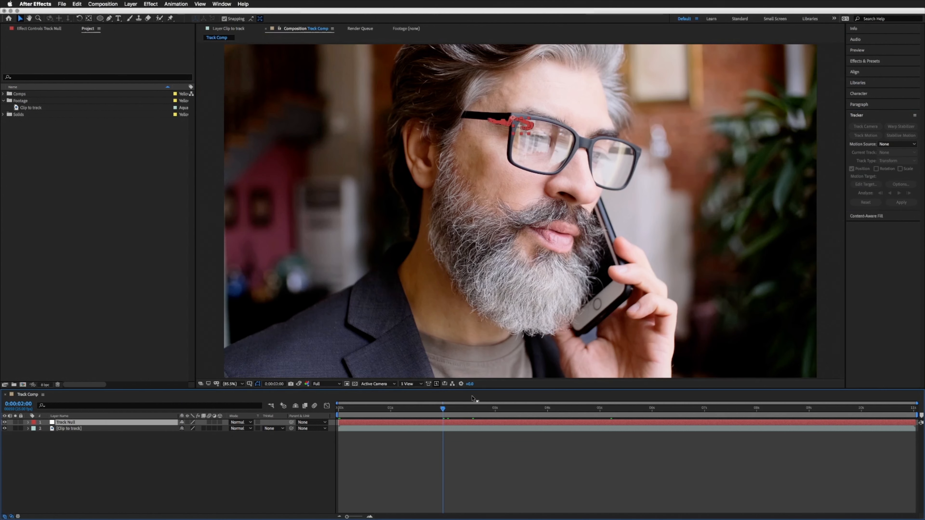
- Scrub through the comp to check the null's motion, and expand Track Null's Transform properties to examine its Position keyframes
{"action": "left_click", "coordinate": [453, 410]}
{"action": "left_click_drag", "start_coordinate": [485, 412], "coordinate": [323, 401]}
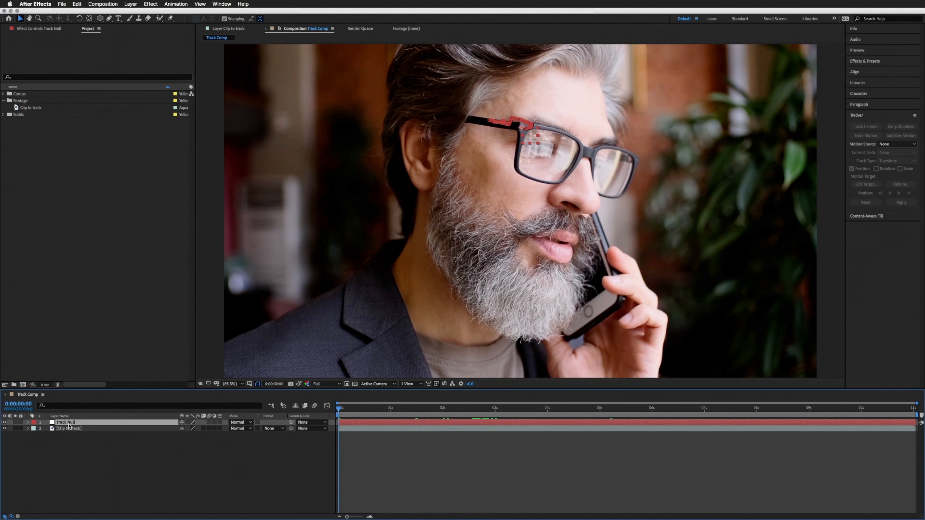
{"action": "left_click", "coordinate": [61, 429]}
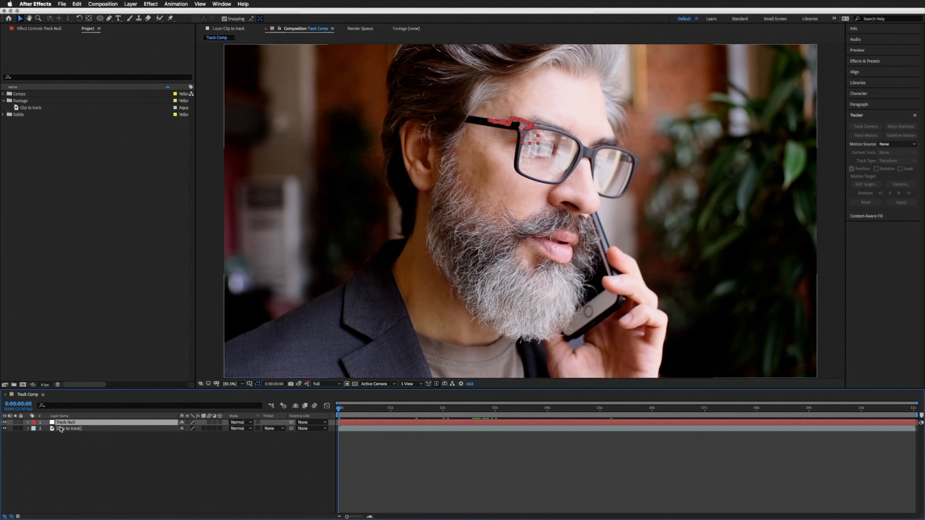
{"action": "left_click", "coordinate": [27, 422]}
{"action": "left_click", "coordinate": [35, 429]}
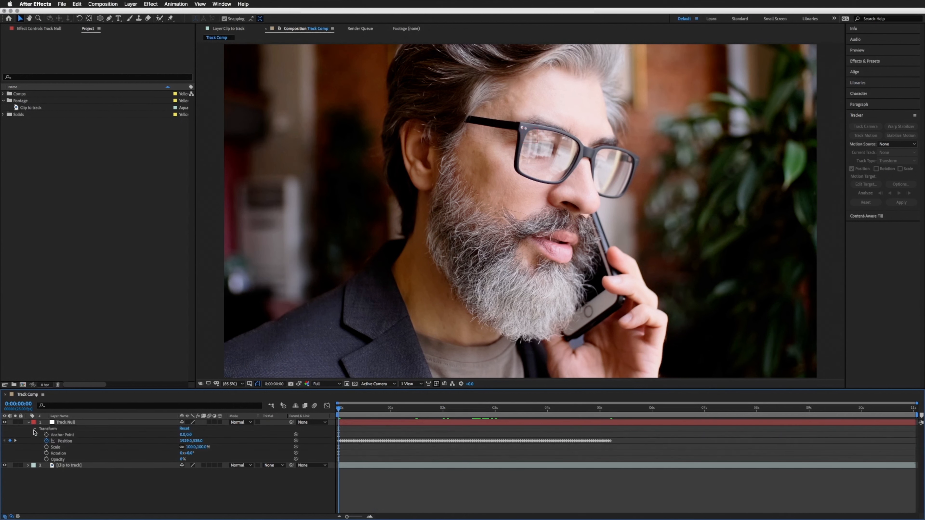
{"action": "left_click", "coordinate": [64, 441]}
- End the work area at 0:00:05:00, trim the comp to it, and return to the first frame
{"action": "left_click_drag", "start_coordinate": [339, 409], "coordinate": [605, 421]}
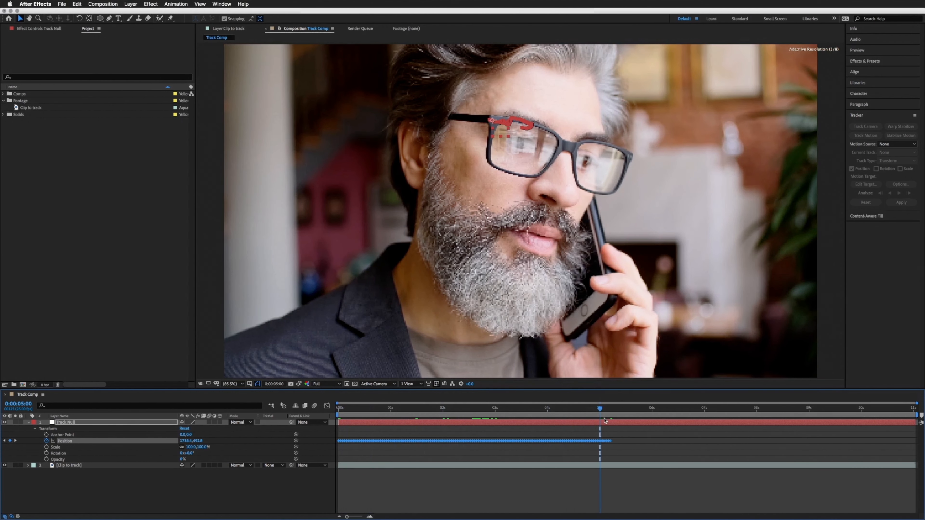
{"action": "key", "text": "n"}
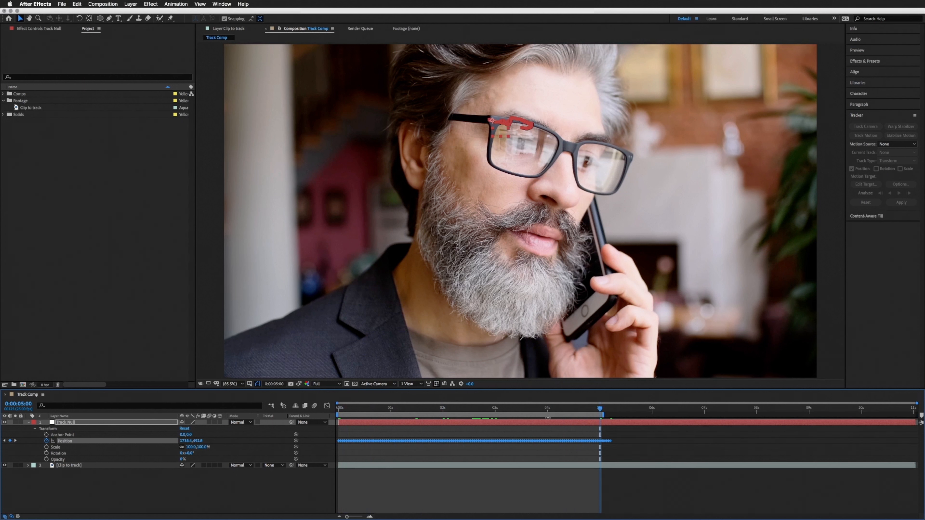
{"action": "right_click", "coordinate": [547, 417]}
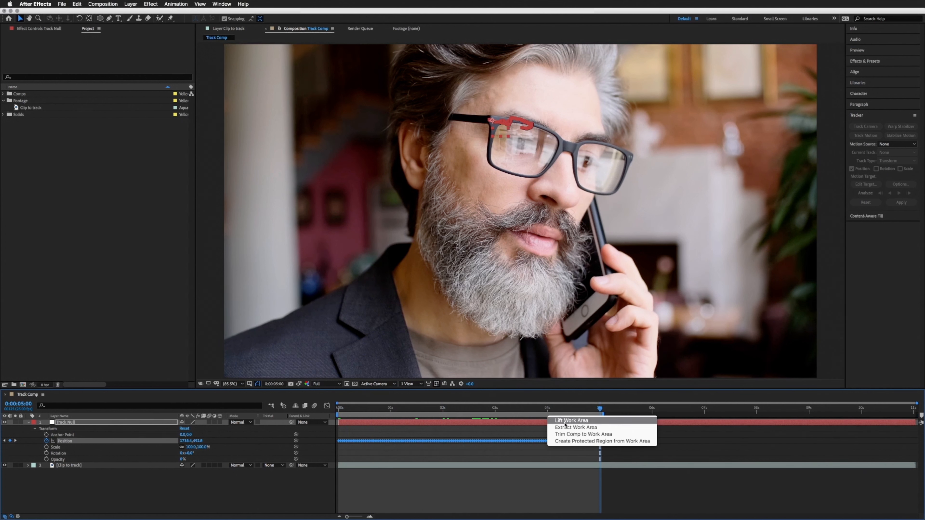
{"action": "left_click", "coordinate": [608, 435]}
{"action": "left_click_drag", "start_coordinate": [584, 410], "coordinate": [258, 411]}
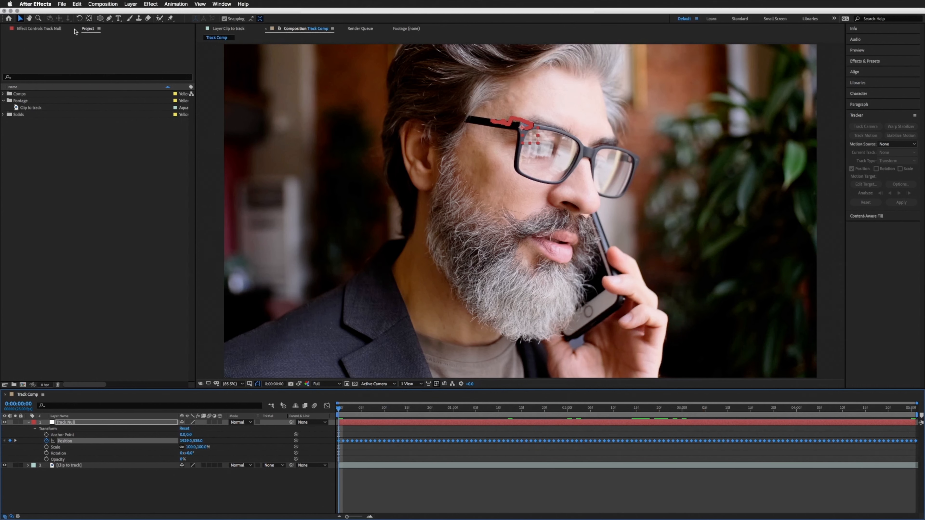
- With no layer selected, use the Rectangle tool to draw a small square shape layer beside the glasses' temple arm
{"action": "left_click", "coordinate": [100, 18]}
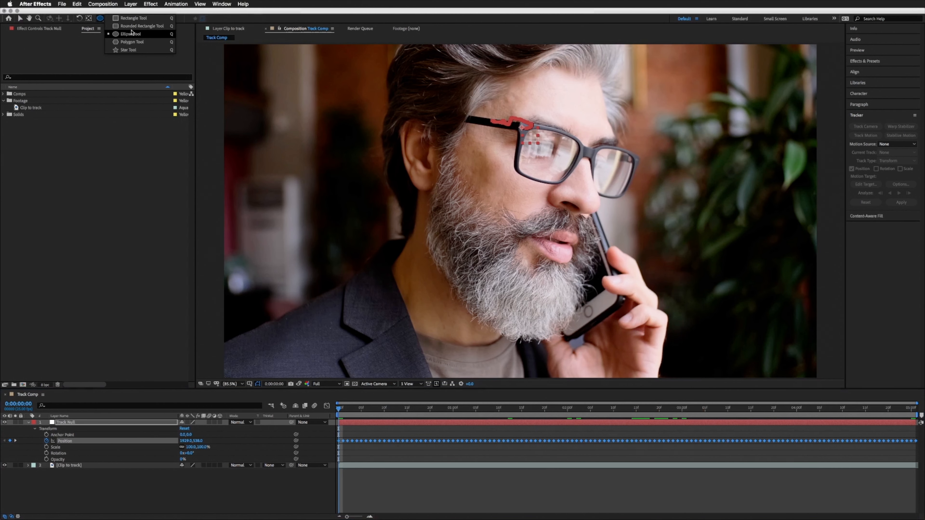
{"action": "left_click", "coordinate": [131, 18]}
{"action": "left_click_drag", "start_coordinate": [479, 130], "coordinate": [495, 143]}
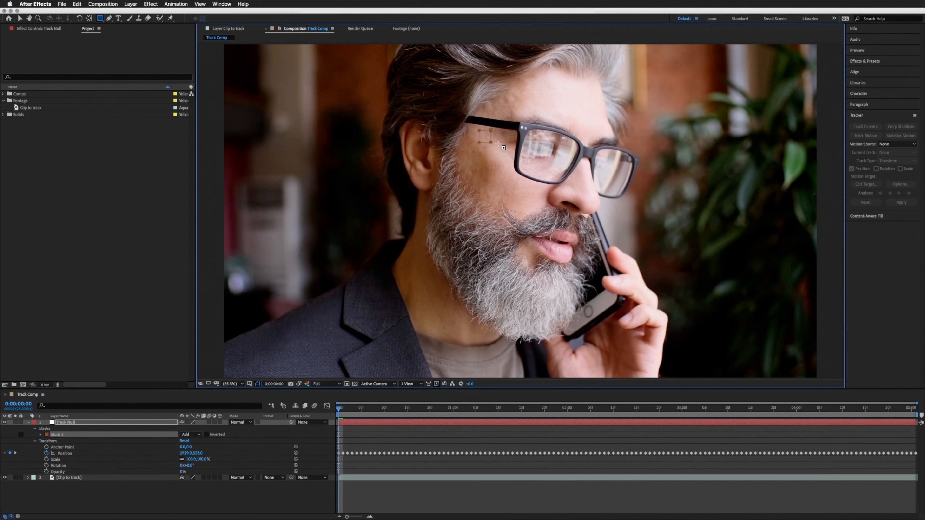
{"action": "key", "text": "super+z"}
{"action": "left_click", "coordinate": [395, 430]}
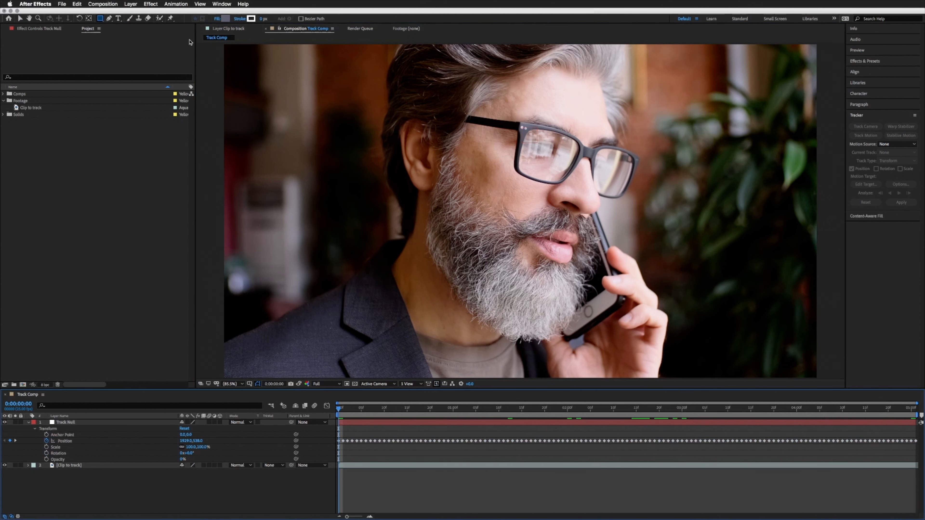
{"action": "left_click_drag", "start_coordinate": [481, 123], "coordinate": [495, 138]}
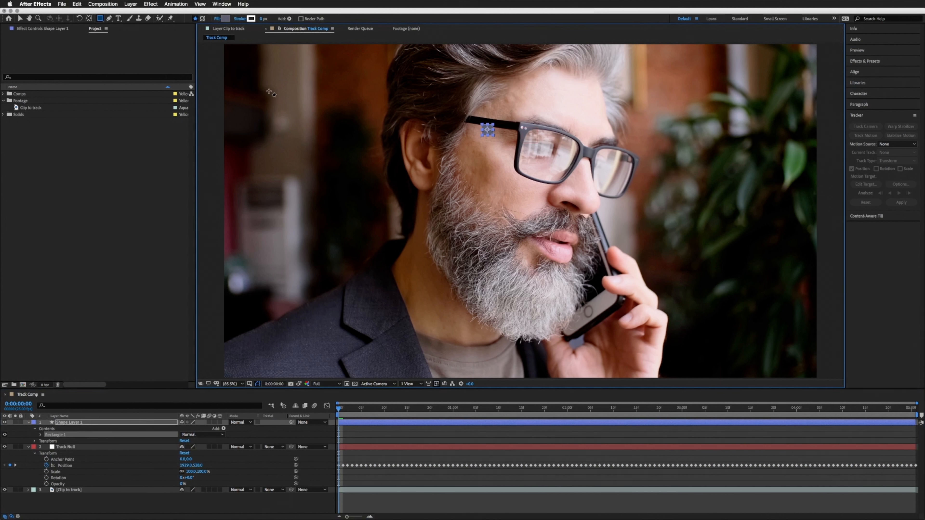
- Change the square's fill color to bright pink and move it over the rivets at the glasses' corner
{"action": "left_click", "coordinate": [226, 18]}
{"action": "left_click", "coordinate": [454, 361]}
{"action": "left_click", "coordinate": [444, 354]}
{"action": "left_click", "coordinate": [510, 354]}
{"action": "key", "text": "v"}
{"action": "left_click_drag", "start_coordinate": [488, 130], "coordinate": [522, 129]}
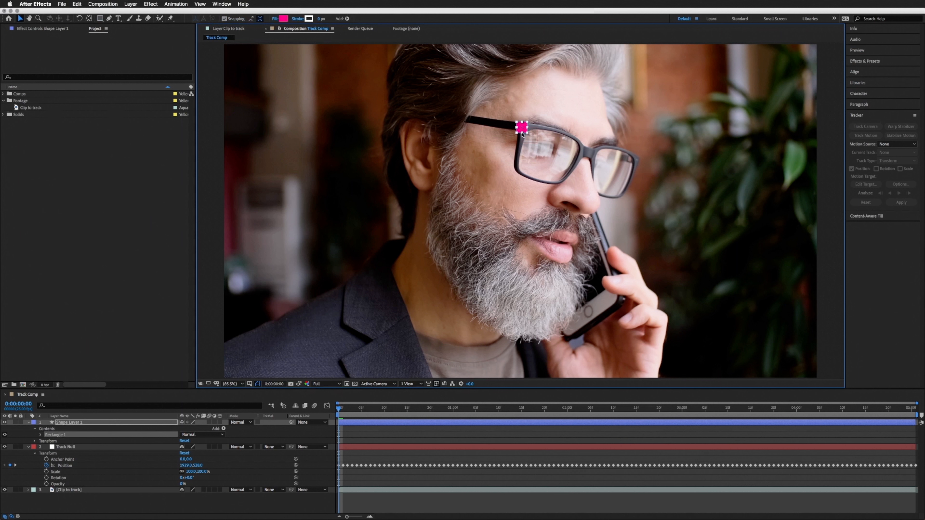
- Collapse the Track Null and Shape Layer 1 properties and select Shape Layer 1
{"action": "left_click", "coordinate": [28, 447]}
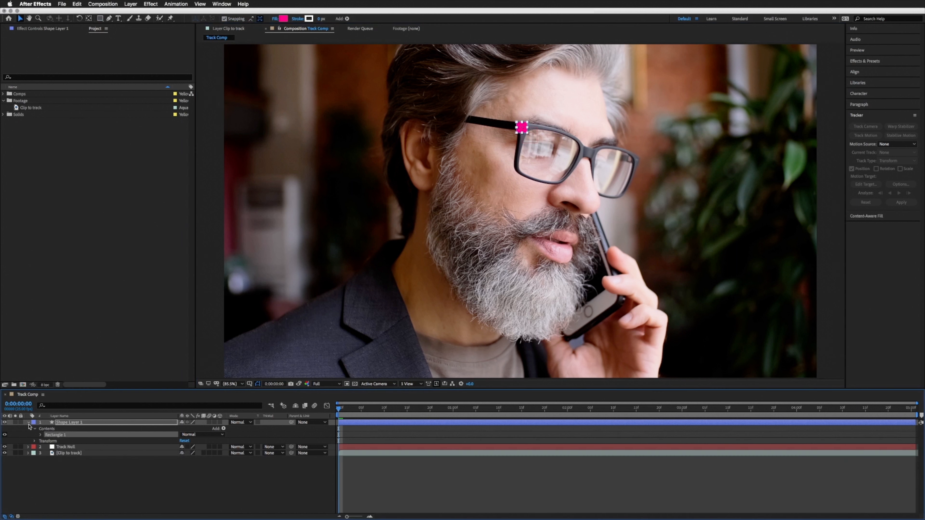
{"action": "left_click", "coordinate": [28, 423]}
{"action": "left_click", "coordinate": [76, 424]}
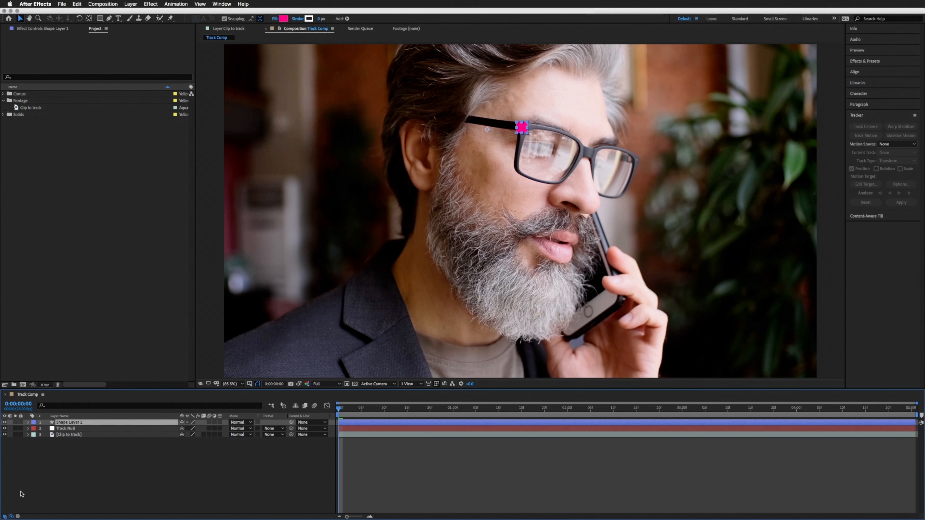
- Toggle the timeline's switches and modes panes off and on, and check the available columns for Parent & Link
{"action": "left_click", "coordinate": [12, 516]}
{"action": "left_click", "coordinate": [5, 517]}
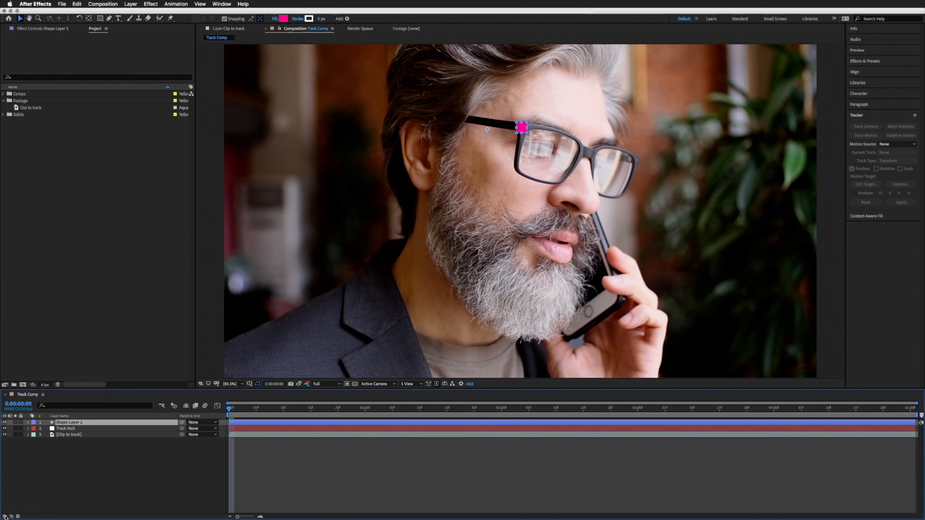
{"action": "left_click", "coordinate": [11, 517]}
{"action": "left_click", "coordinate": [5, 517]}
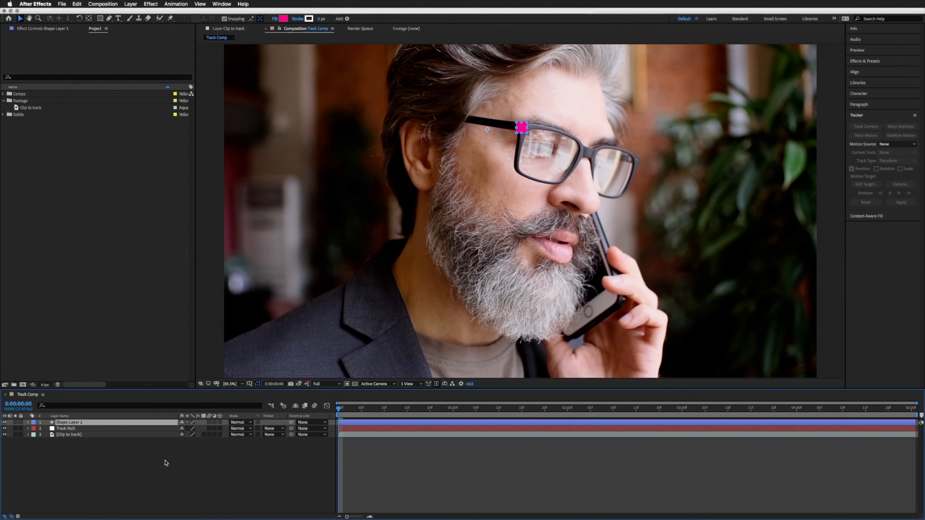
{"action": "right_click", "coordinate": [164, 417]}
{"action": "mouse_move", "coordinate": [196, 441]}
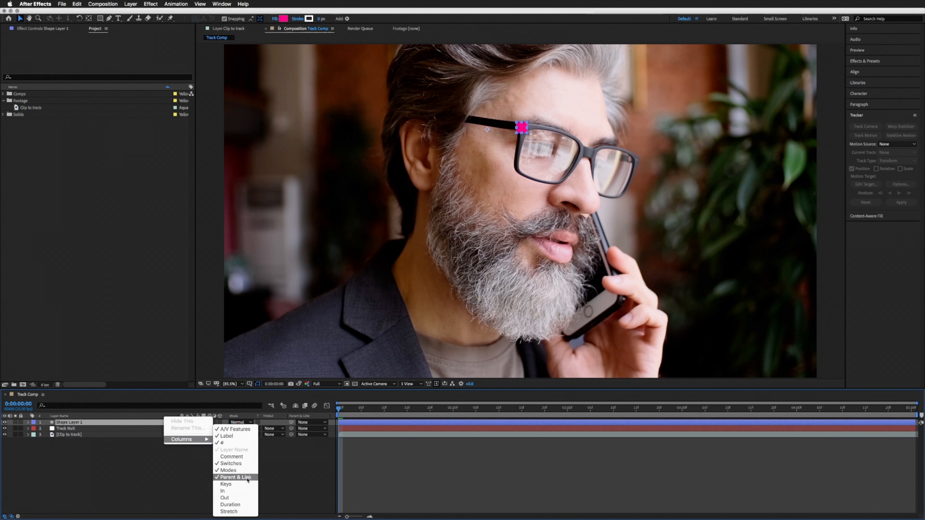
{"action": "left_click", "coordinate": [291, 473]}
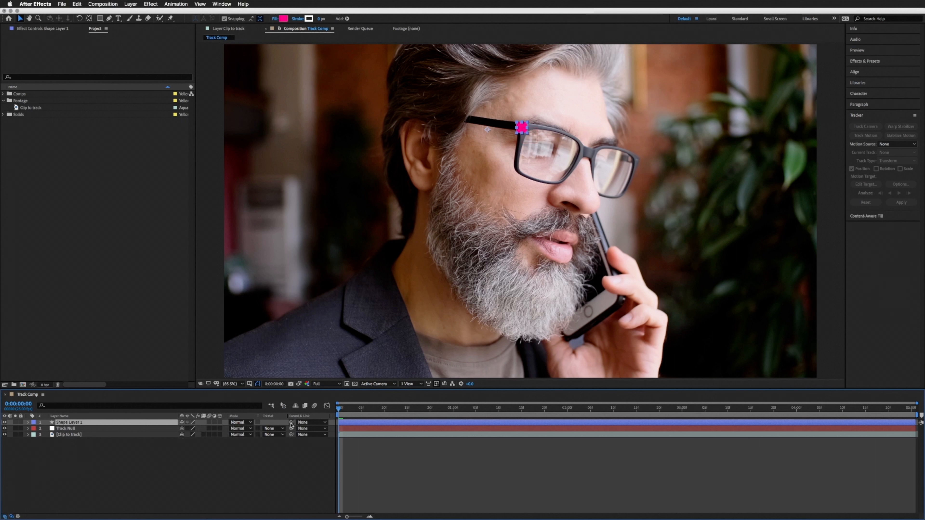
- Parent Shape Layer 1 to Track Null, deselect it, and preview the pink square following the glasses
{"action": "left_click_drag", "start_coordinate": [291, 423], "coordinate": [190, 417]}
{"action": "left_click_drag", "start_coordinate": [130, 421], "coordinate": [82, 430]}
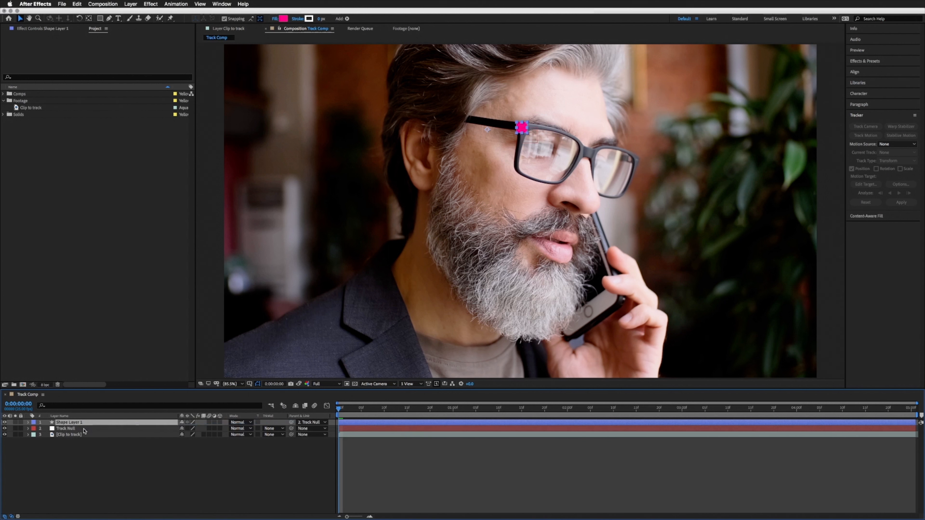
{"action": "left_click", "coordinate": [310, 423]}
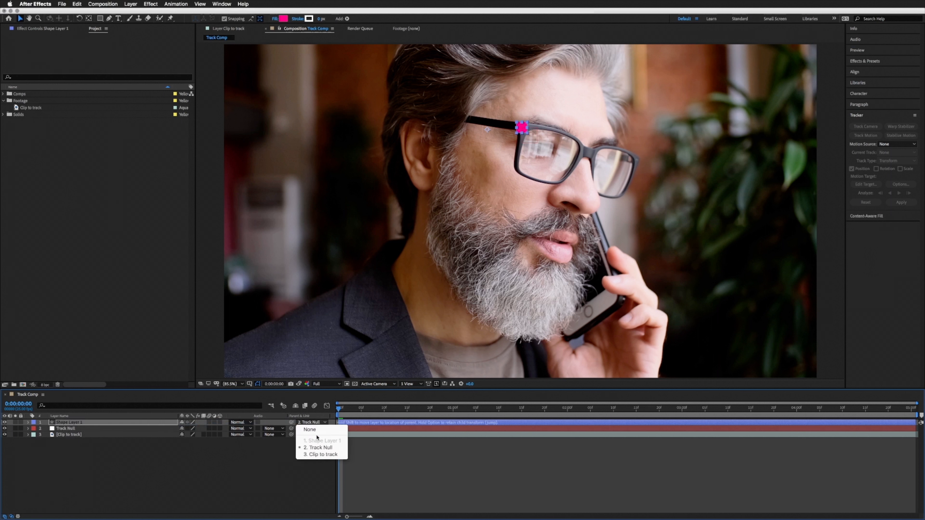
{"action": "left_click", "coordinate": [338, 448]}
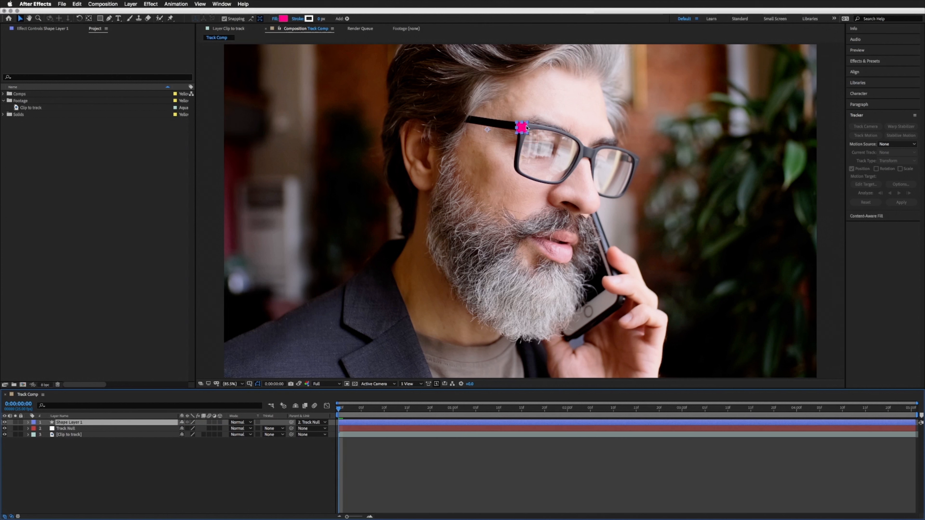
{"action": "left_click", "coordinate": [372, 453]}
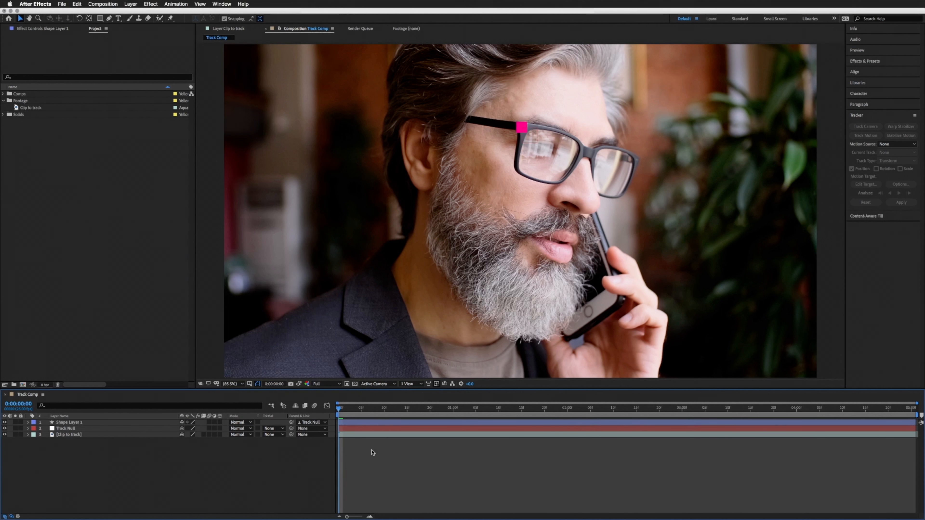
{"action": "key", "text": "space"}
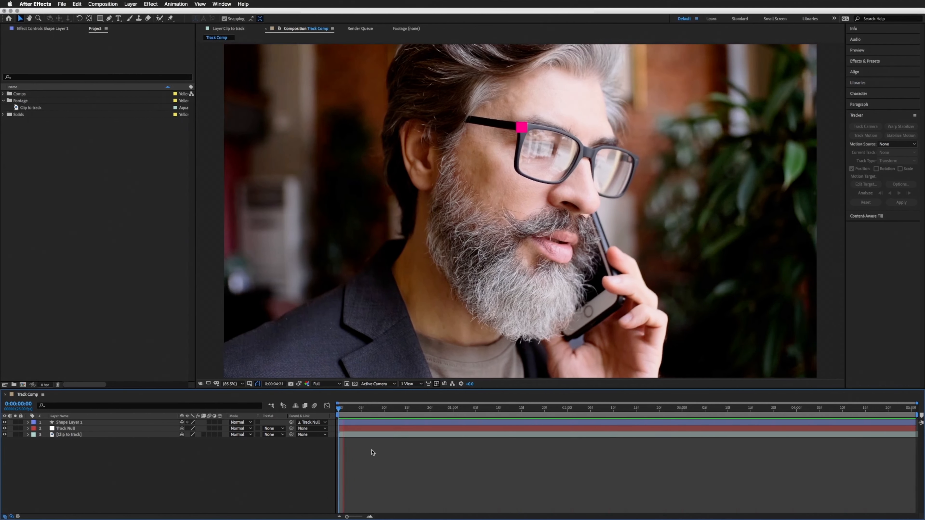
{"action": "key", "text": "space"}
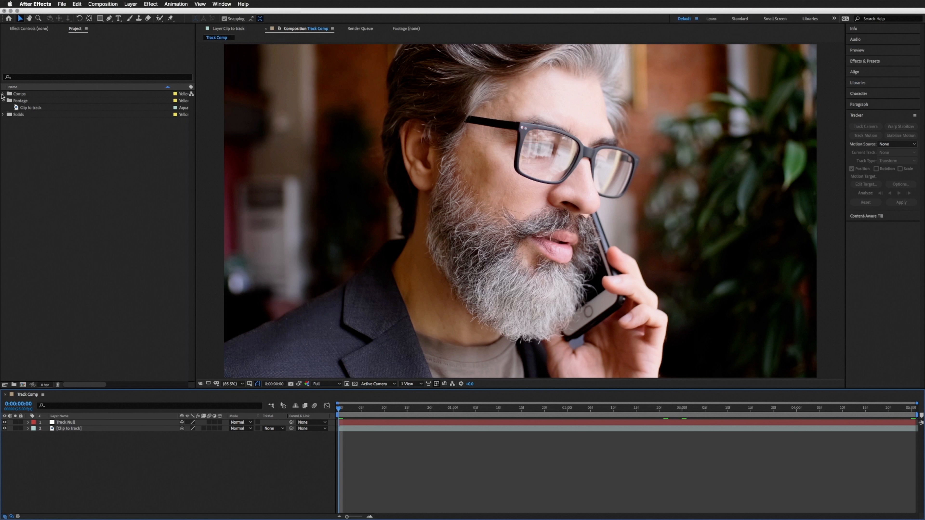
- Open the Text composition from the Comps folder and play back its title animation
{"action": "left_click", "coordinate": [3, 94]}
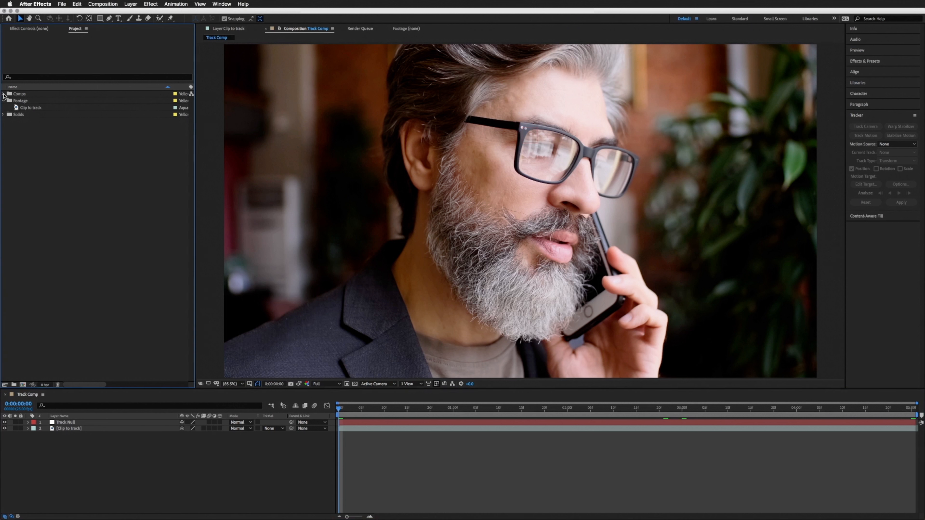
{"action": "double_click", "coordinate": [23, 101]}
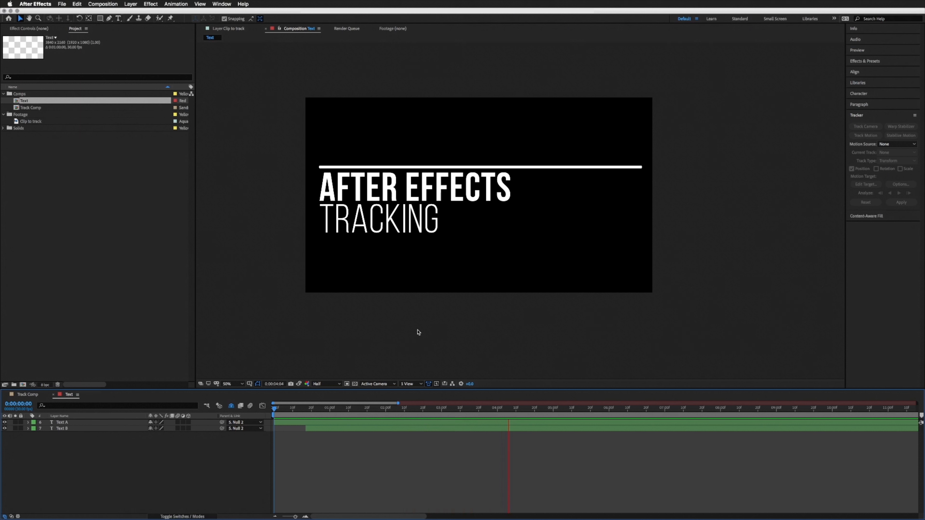
{"action": "key", "text": "space"}
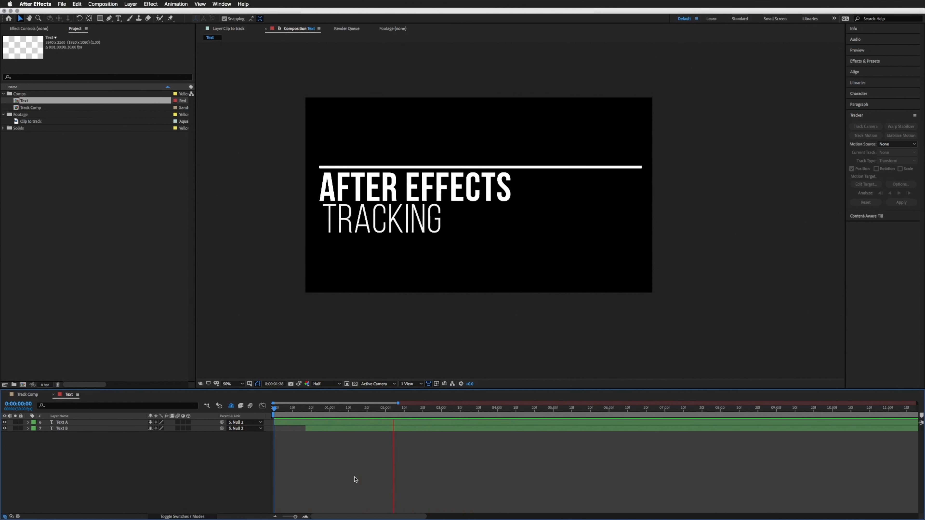
{"action": "key", "text": "space"}
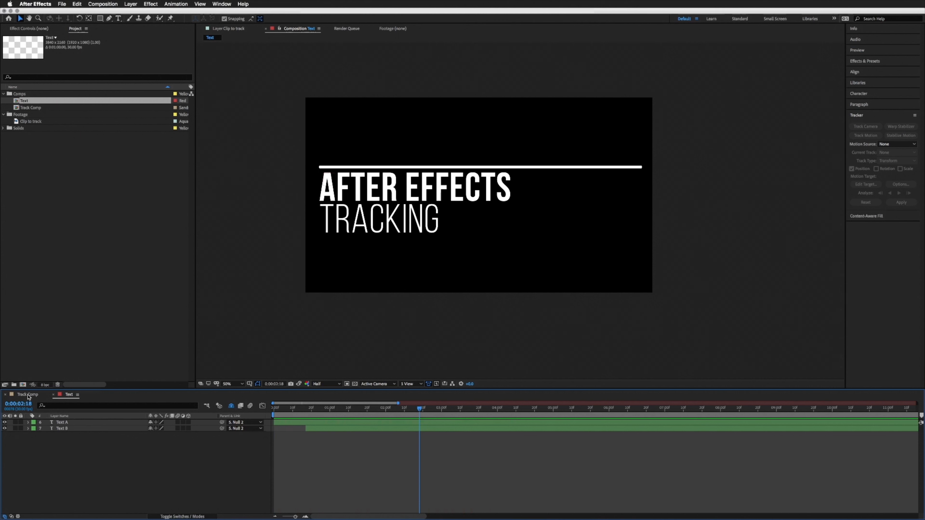
- Return to Track Comp, add the Text composition between Track Null and the clip, and go to a frame where the title shows
{"action": "left_click", "coordinate": [29, 396]}
{"action": "left_click_drag", "start_coordinate": [26, 103], "coordinate": [81, 428]}
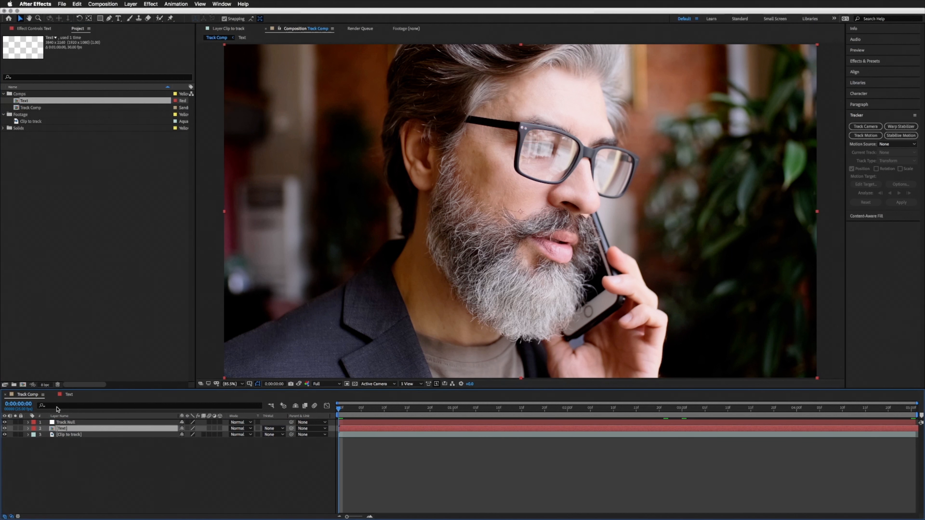
{"action": "left_click_drag", "start_coordinate": [339, 409], "coordinate": [476, 408]}
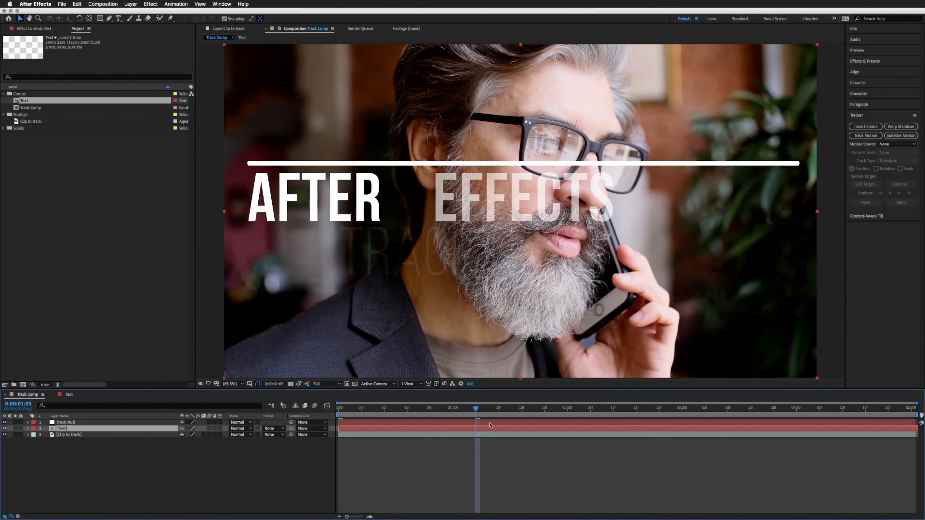
- Scale the Text layer to 38% and, at 0:00:02:13, move it so its line ends at the glasses' corner
{"action": "key", "text": "s"}
{"action": "left_click_drag", "start_coordinate": [191, 435], "coordinate": [170, 435]}
{"action": "left_click_drag", "start_coordinate": [585, 408], "coordinate": [627, 408]}
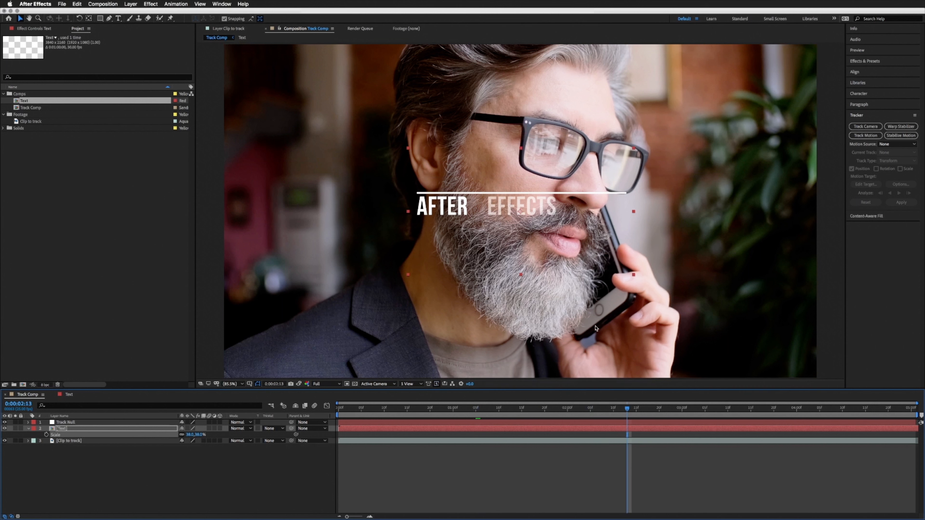
{"action": "left_click_drag", "start_coordinate": [449, 210], "coordinate": [332, 142]}
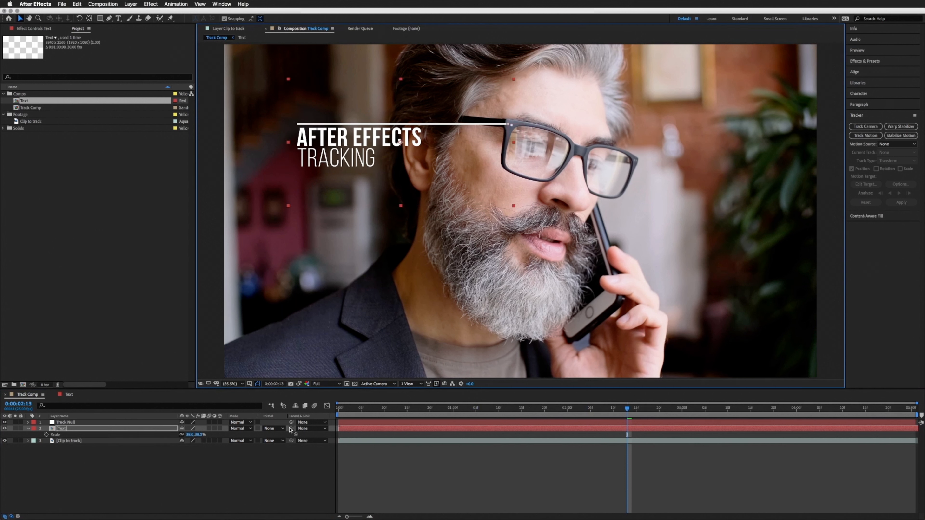
- Parent the Text layer to Track Null and preview the title following the glasses
{"action": "left_click", "coordinate": [312, 429]}
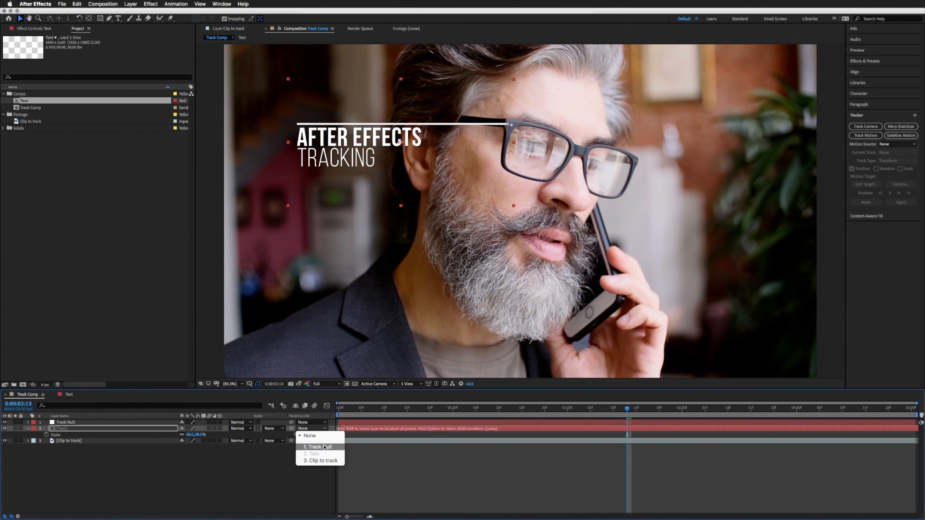
{"action": "left_click", "coordinate": [331, 450]}
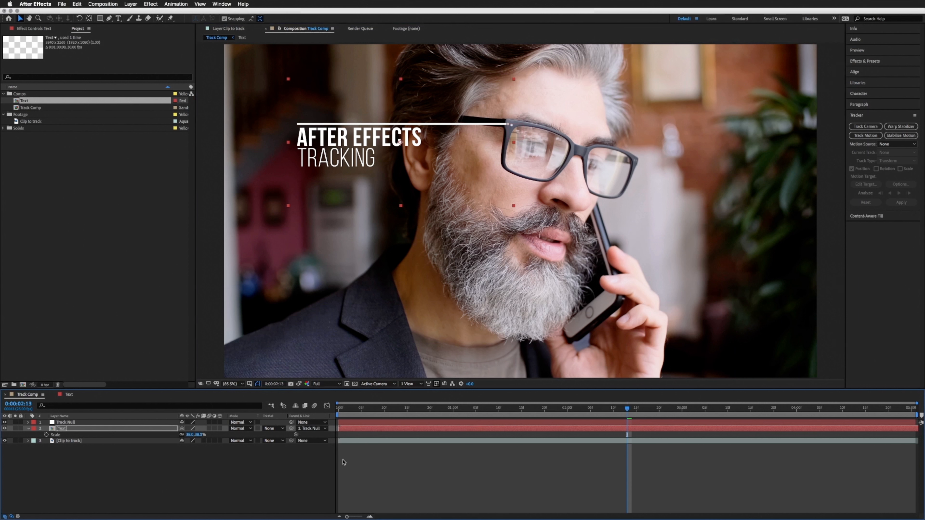
{"action": "left_click", "coordinate": [422, 465]}
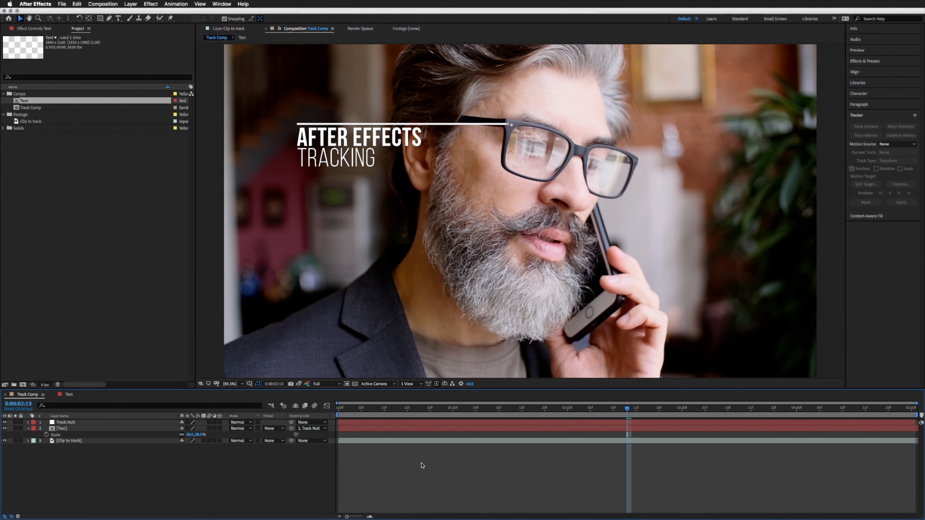
{"action": "key", "text": "space"}
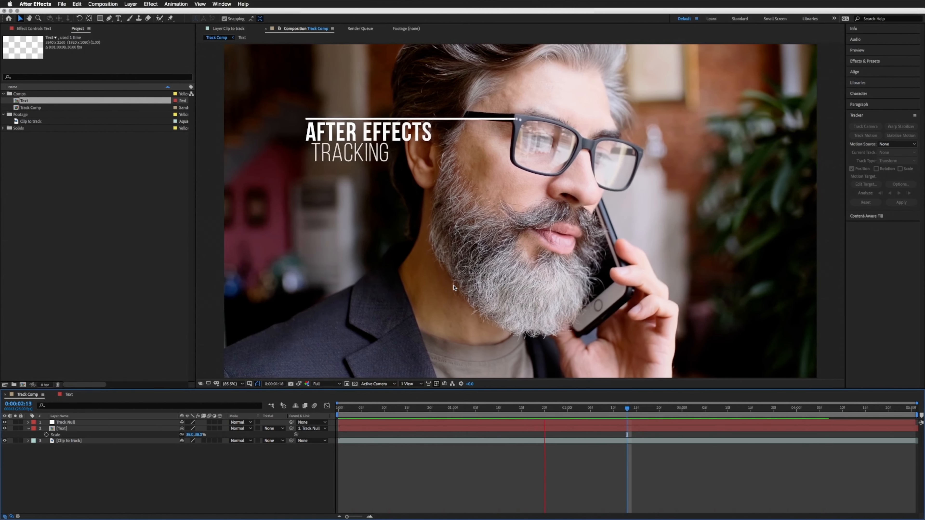
{"action": "key", "text": "space"}
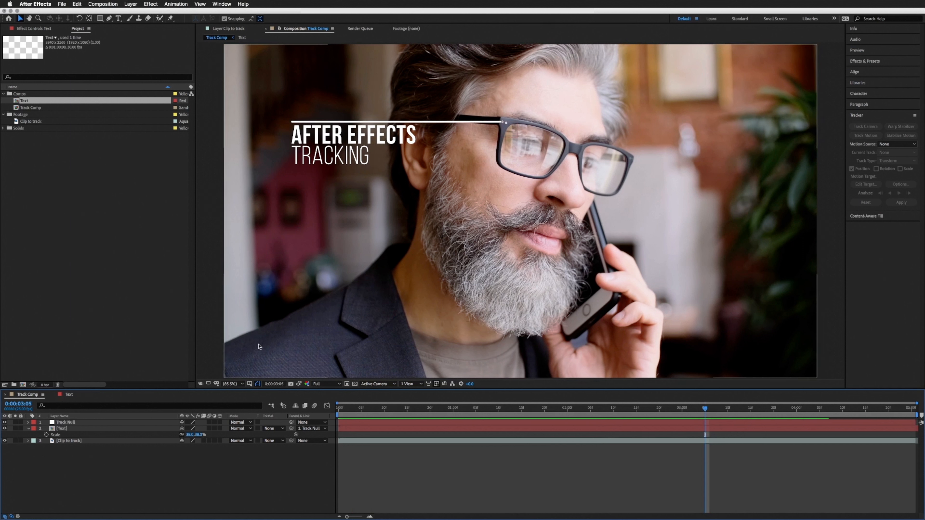
- Collapse and hide the Text layer, and draw a small ellipse shape over the rivets at the glasses' corner
{"action": "left_click", "coordinate": [29, 430]}
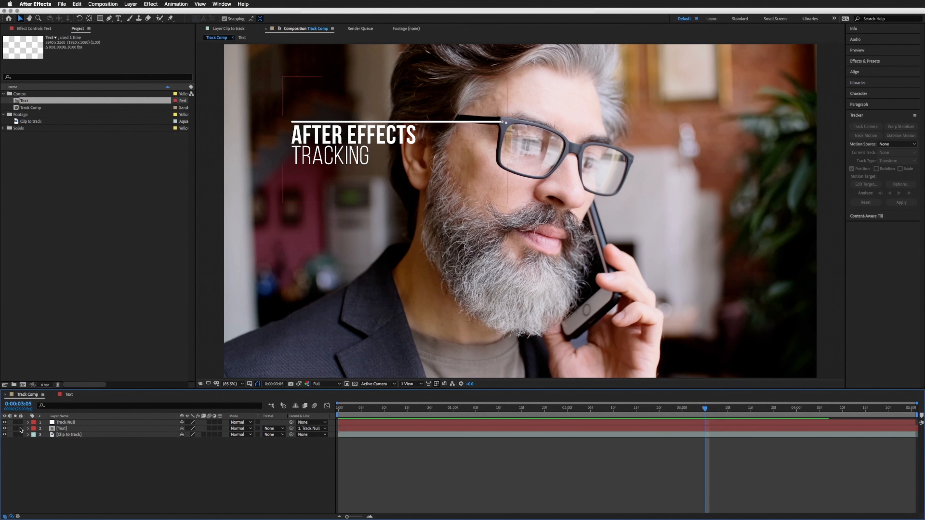
{"action": "left_click", "coordinate": [5, 428]}
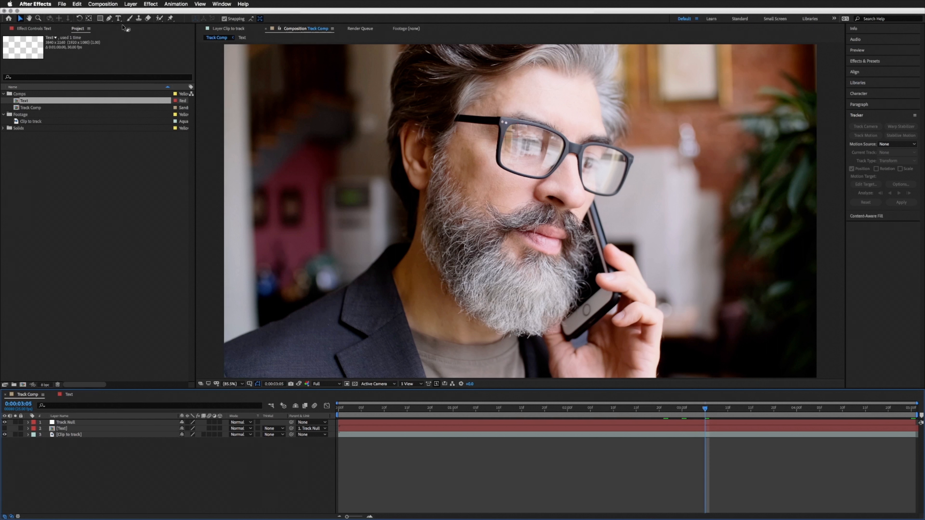
{"action": "left_click_drag", "start_coordinate": [105, 21], "coordinate": [129, 39]}
{"action": "left_click_drag", "start_coordinate": [505, 123], "coordinate": [507, 123]}
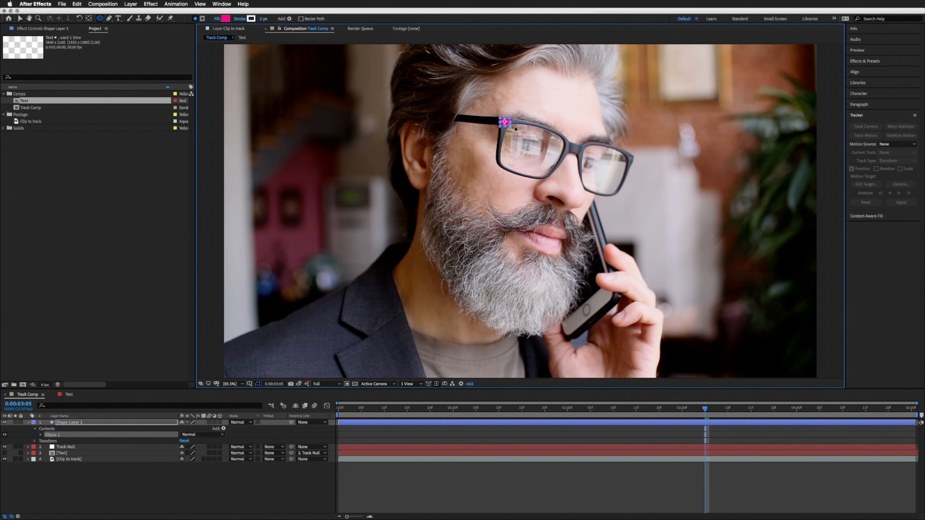
- Search the effects for "ramp" and apply Gradient Ramp to the ellipse's Shape Layer 1
{"action": "key", "text": "period"}
{"action": "key", "text": "period"}
{"action": "key", "text": "space"}
{"action": "left_click_drag", "start_coordinate": [455, 117], "coordinate": [415, 252]}
{"action": "left_click_drag", "start_coordinate": [481, 150], "coordinate": [465, 212]}
{"action": "key", "text": "v"}
{"action": "left_click", "coordinate": [865, 61]}
{"action": "left_click", "coordinate": [848, 71]}
{"action": "type", "text": "wave wramp"}
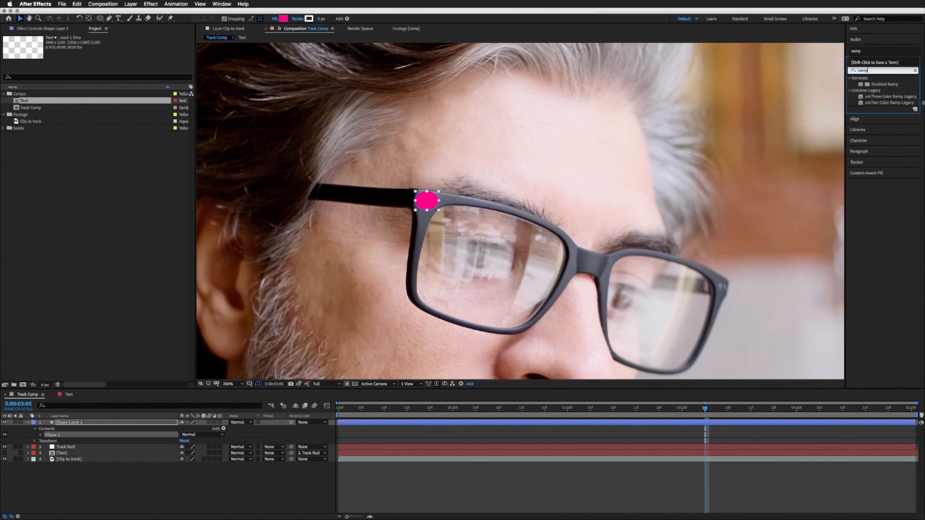
{"action": "left_click_drag", "start_coordinate": [880, 84], "coordinate": [74, 423]}
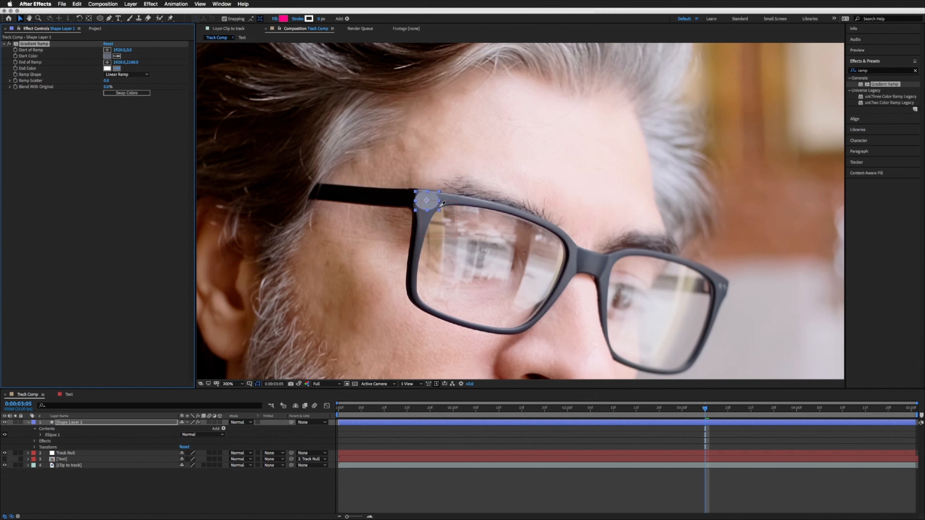
- Sample the ramp's end color from the glasses frame and set the ramp to run from the ellipse's upper edge to its lower edge
{"action": "left_click", "coordinate": [434, 209]}
{"action": "left_click", "coordinate": [107, 50]}
{"action": "left_click", "coordinate": [430, 194]}
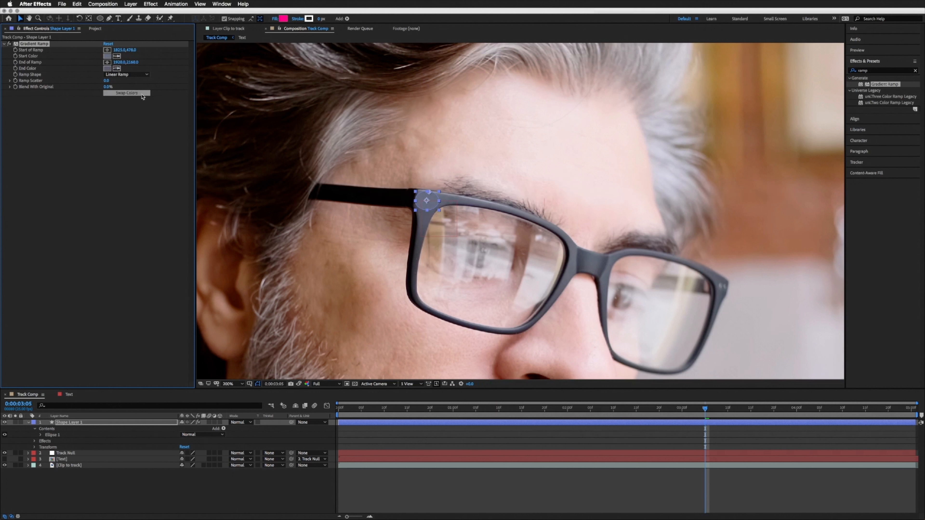
{"action": "left_click", "coordinate": [107, 62]}
{"action": "left_click", "coordinate": [424, 208]}
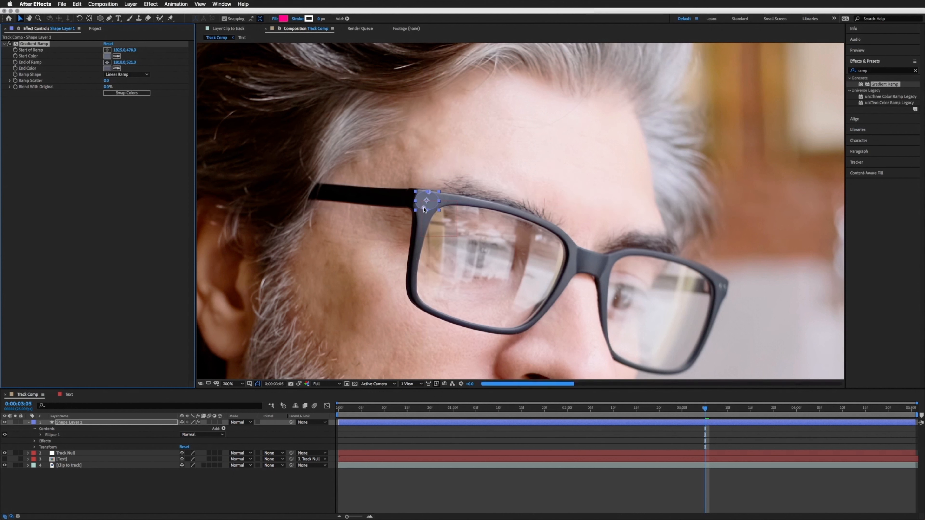
{"action": "left_click", "coordinate": [424, 439]}
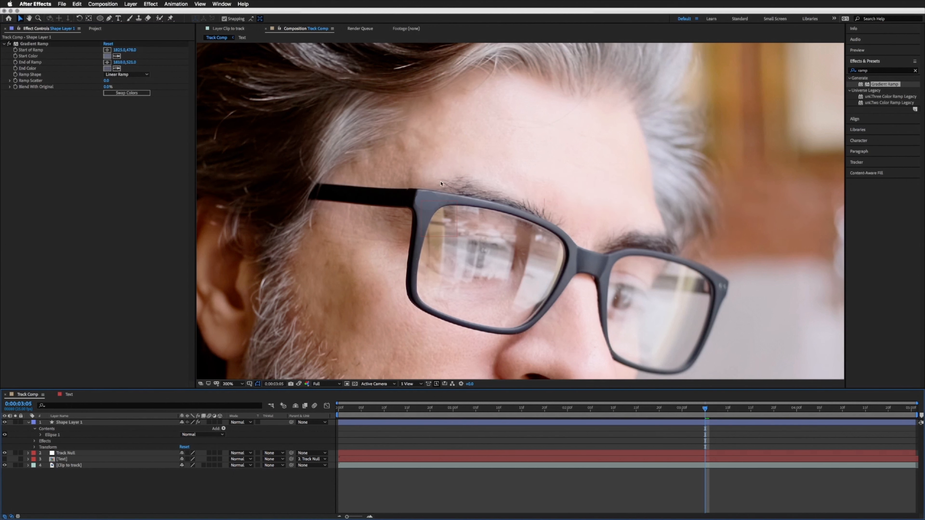
- Nudge the ellipse slightly down over the rivets and deselect it to check the blend
{"action": "left_click", "coordinate": [427, 197]}
{"action": "left_click_drag", "start_coordinate": [427, 192], "coordinate": [427, 194]}
{"action": "left_click", "coordinate": [406, 438]}
- Parent the ellipse's Shape Layer 1 to Track Null and preview the rivet cover-up
{"action": "key", "text": "slash"}
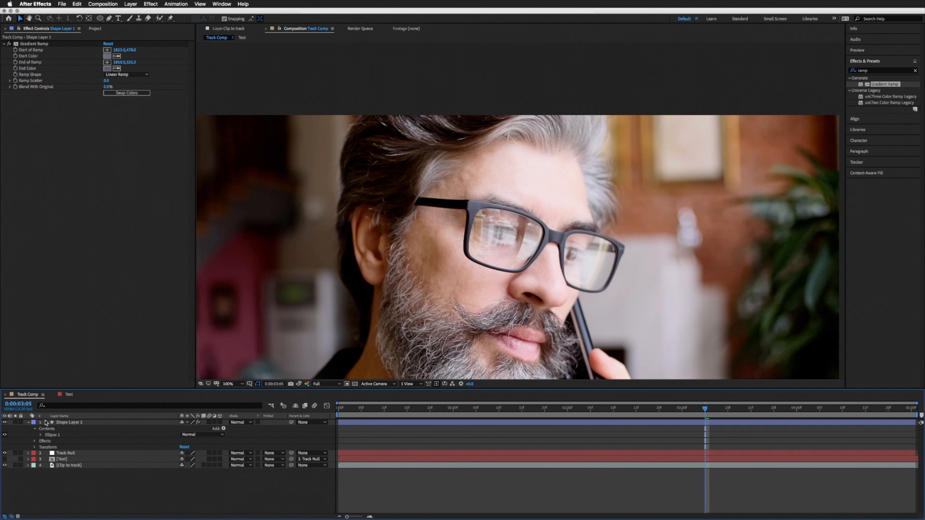
{"action": "left_click", "coordinate": [63, 424]}
{"action": "left_click_drag", "start_coordinate": [146, 429], "coordinate": [66, 453]}
{"action": "left_click_drag", "start_coordinate": [515, 224], "coordinate": [520, 196]}
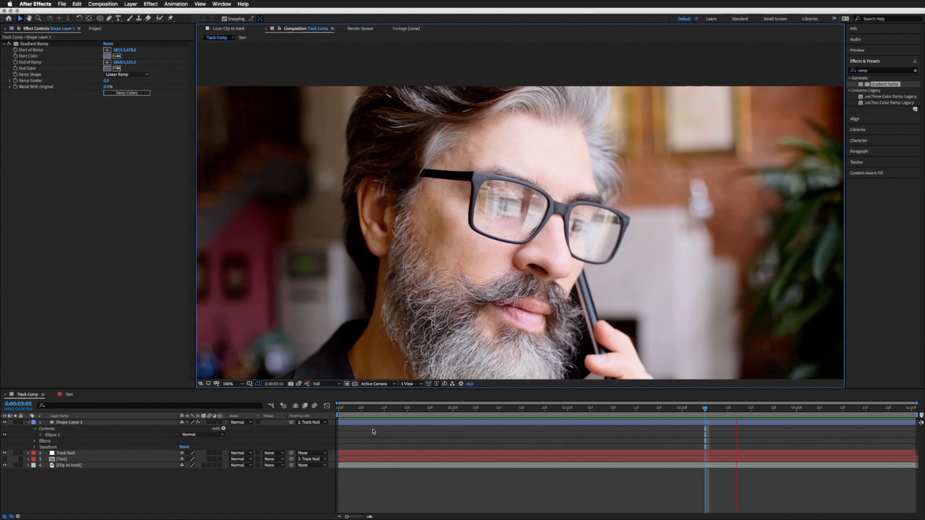
{"action": "key", "text": "space"}
- Hide Shape Layer 1 to compare the original rivets at the first frame, and collapse the layer's properties
{"action": "left_click", "coordinate": [5, 422]}
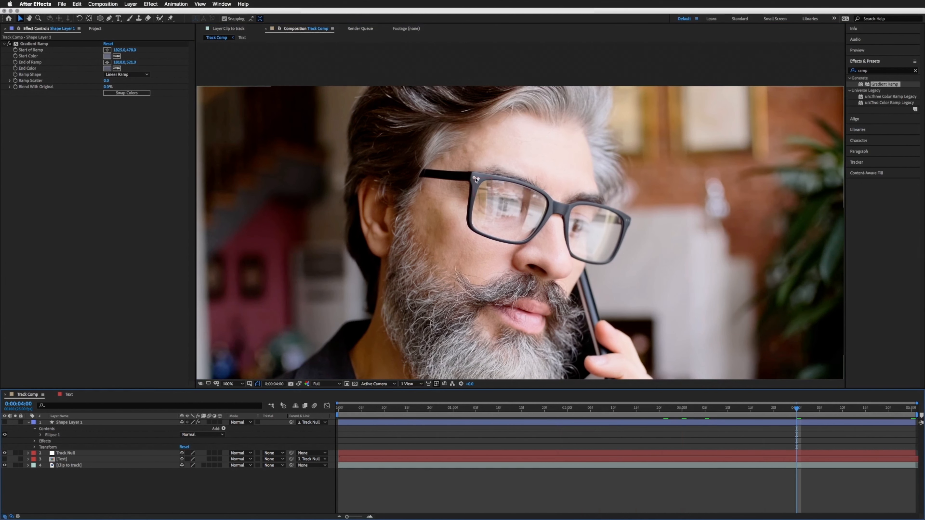
{"action": "left_click", "coordinate": [339, 408]}
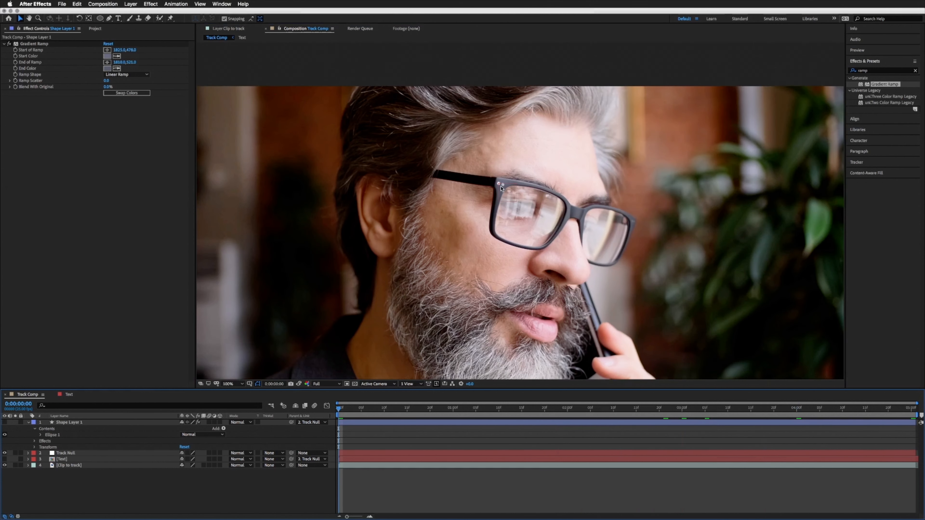
{"action": "left_click", "coordinate": [60, 423]}
{"action": "left_click", "coordinate": [28, 423]}
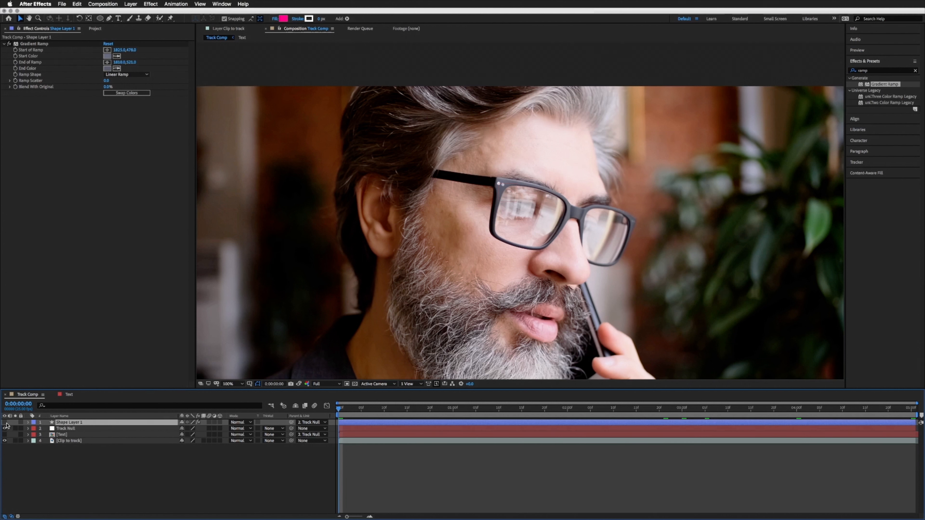
- Show Text and Shape Layer 1 again, move Text to the top of the layer stack, and preview the composition
{"action": "left_click_drag", "start_coordinate": [62, 435], "coordinate": [66, 422]}
{"action": "left_click", "coordinate": [76, 473]}
{"action": "left_click", "coordinate": [69, 424]}
{"action": "key", "text": "space"}
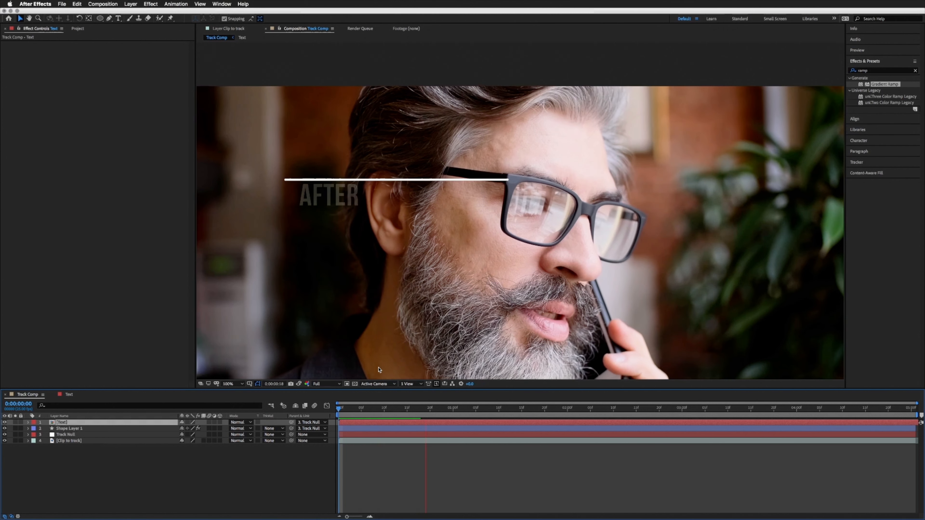